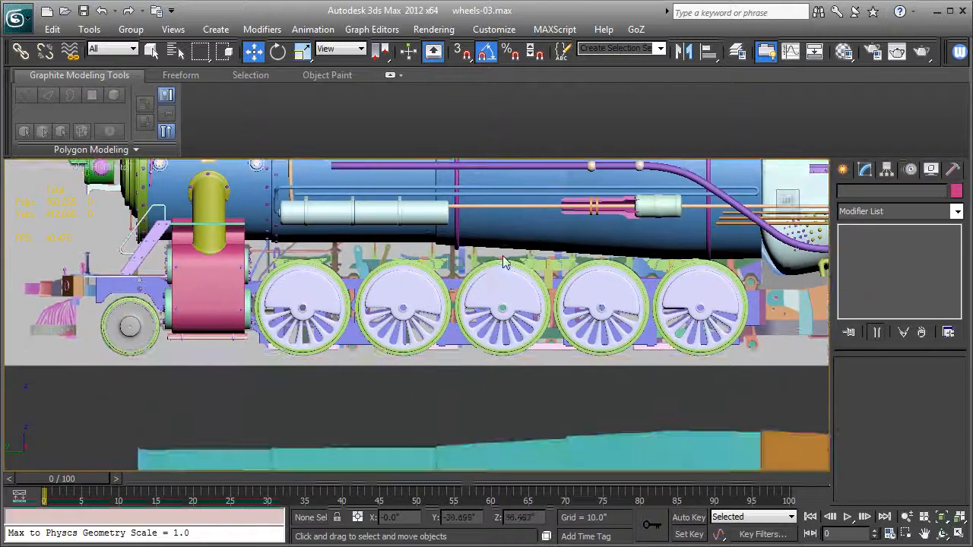
Show edged faces, select the second driving wheel's two parts and the side blueprint plane, and hide all unselected objects.
{"action": "key", "text": "F4"}
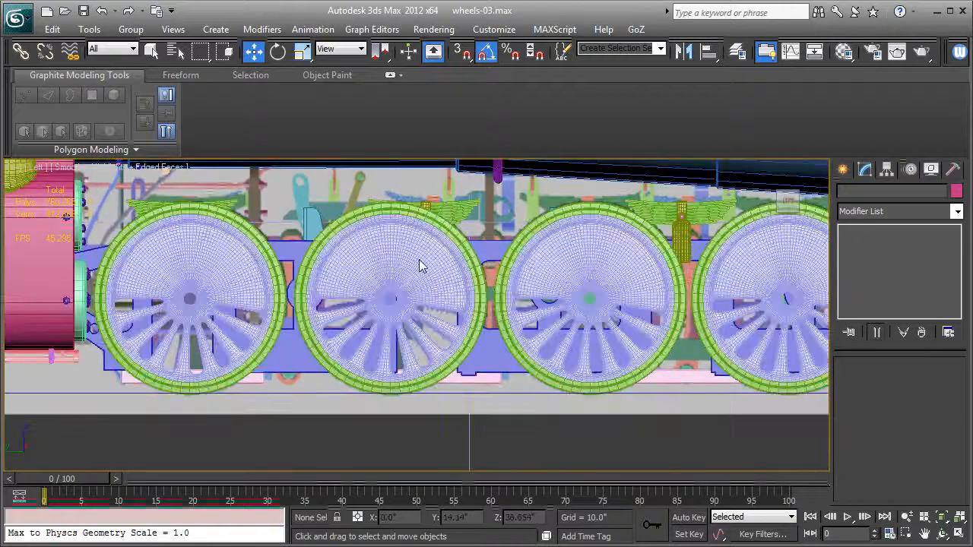
{"action": "left_click", "coordinate": [430, 260]}
{"action": "left_click", "coordinate": [430, 225], "text": "ctrl"}
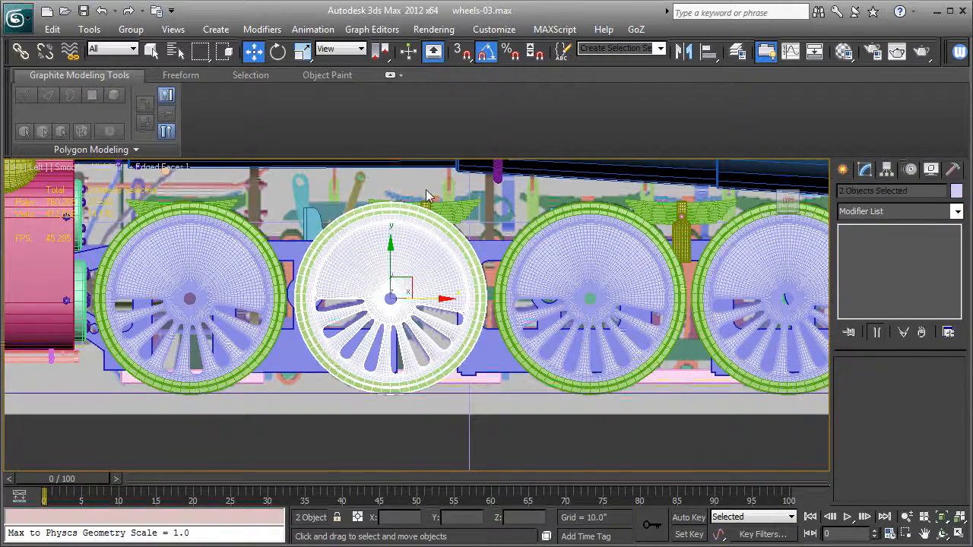
{"action": "left_click", "coordinate": [271, 395], "text": "ctrl"}
{"action": "middle_click_drag", "start_coordinate": [271, 395], "coordinate": [458, 387]}
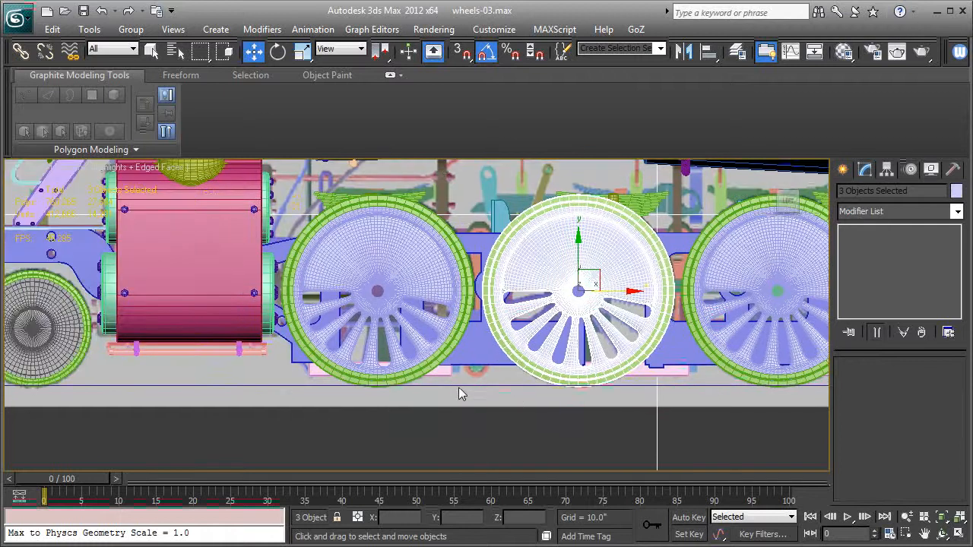
{"action": "scroll", "coordinate": [459, 387], "scroll_direction": "down", "scroll_amount": 6}
{"action": "middle_click_drag", "start_coordinate": [549, 386], "coordinate": [518, 371]}
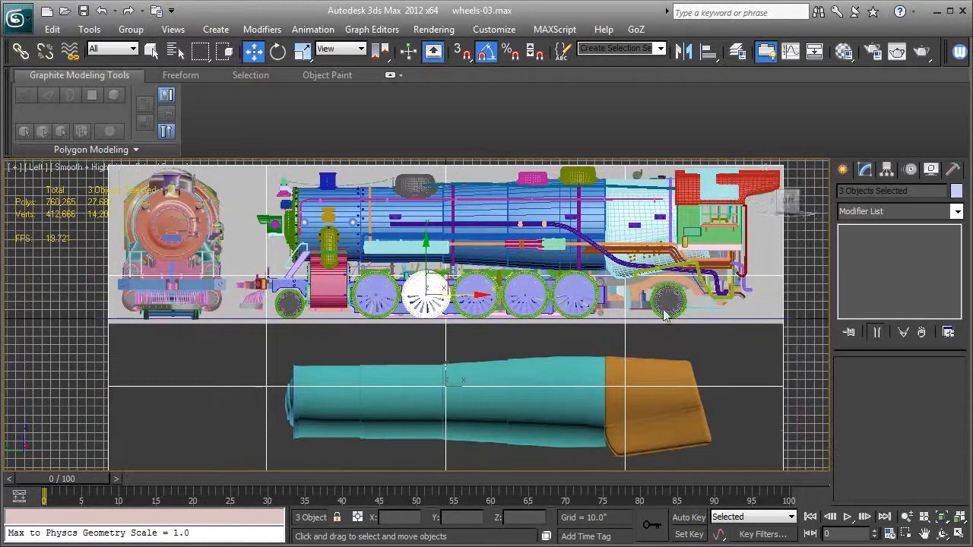
{"action": "left_click", "coordinate": [927, 170]}
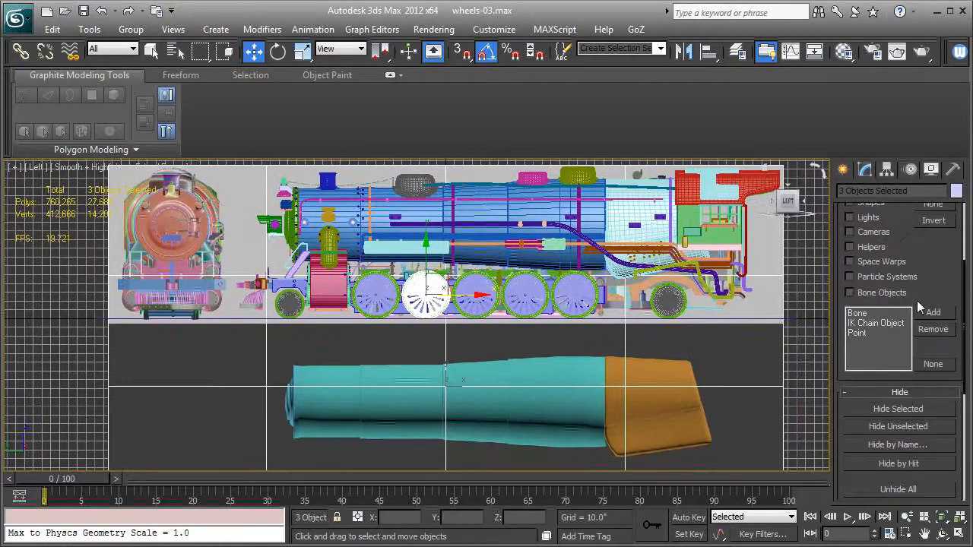
{"action": "left_click", "coordinate": [898, 426]}
Examine the blueprint around the isolated wheel, including the hangers between wheels, the neighbouring wheels and the side rods.
{"action": "key", "text": "z"}
{"action": "middle_click_drag", "start_coordinate": [450, 347], "coordinate": [474, 364]}
{"action": "middle_click_drag", "start_coordinate": [624, 337], "coordinate": [457, 347]}
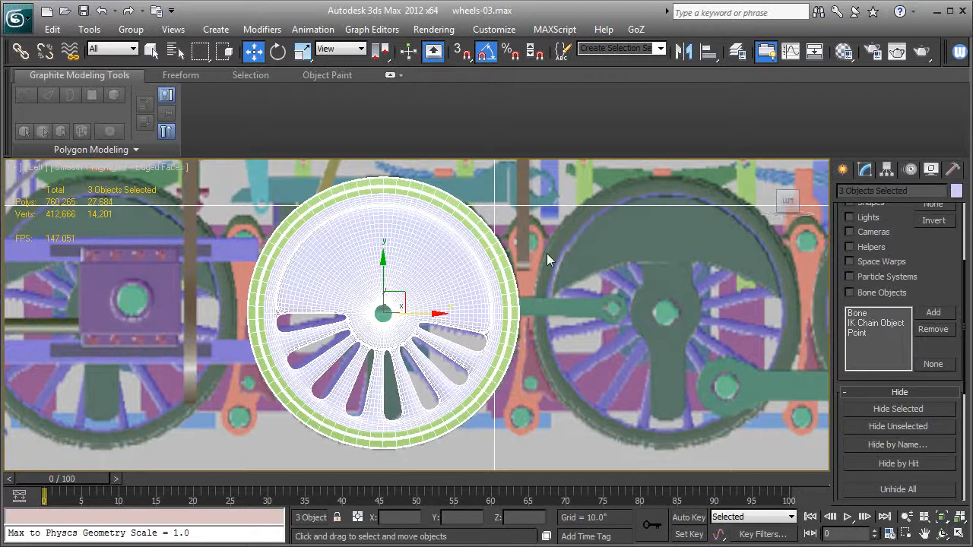
{"action": "middle_click_drag", "start_coordinate": [532, 240], "coordinate": [515, 266]}
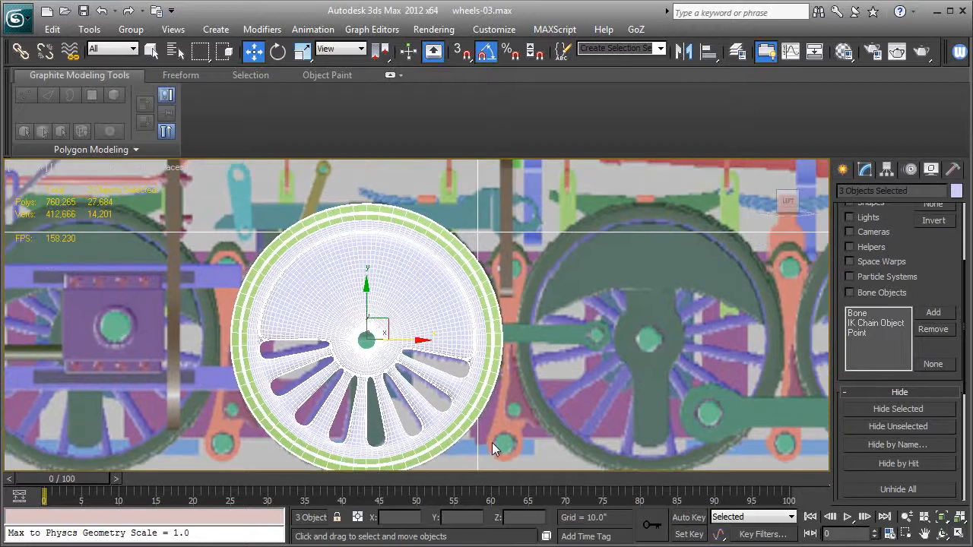
{"action": "middle_click_drag", "start_coordinate": [545, 439], "coordinate": [522, 356]}
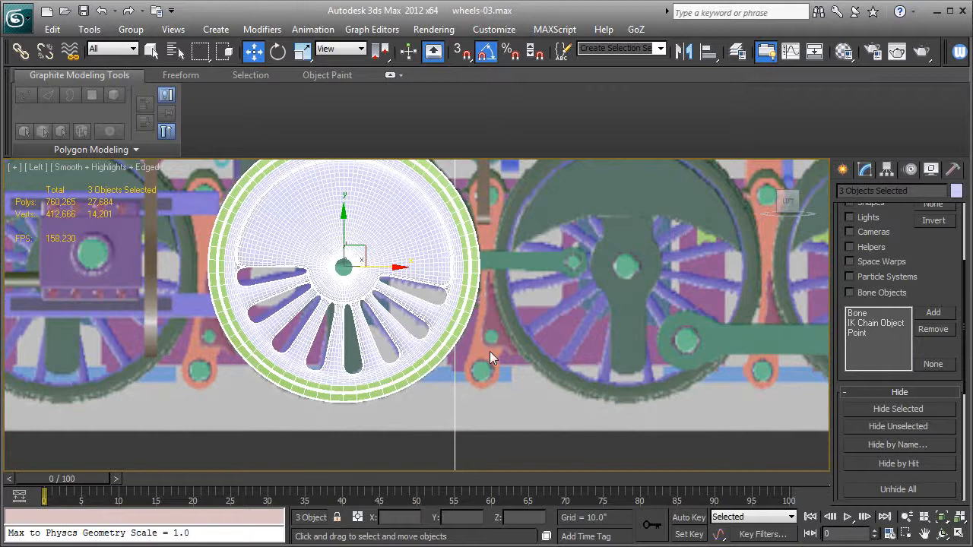
{"action": "middle_click_drag", "start_coordinate": [523, 338], "coordinate": [338, 386]}
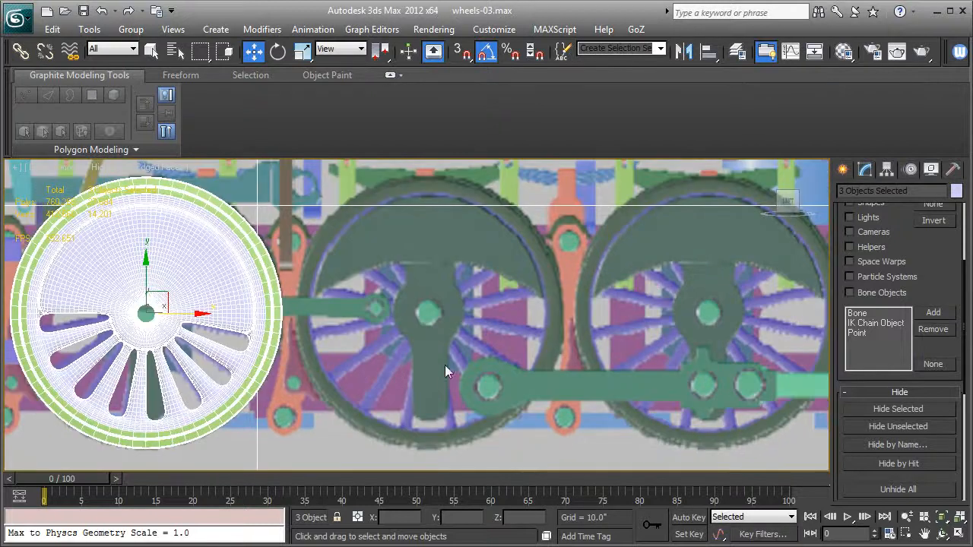
{"action": "scroll", "coordinate": [497, 350], "scroll_direction": "up", "scroll_amount": 2}
{"action": "middle_click_drag", "start_coordinate": [420, 370], "coordinate": [513, 360]}
{"action": "scroll", "coordinate": [523, 300], "scroll_direction": "up", "scroll_amount": 2}
{"action": "middle_click_drag", "start_coordinate": [522, 301], "coordinate": [580, 406]}
{"action": "scroll", "coordinate": [581, 380], "scroll_direction": "down", "scroll_amount": 2}
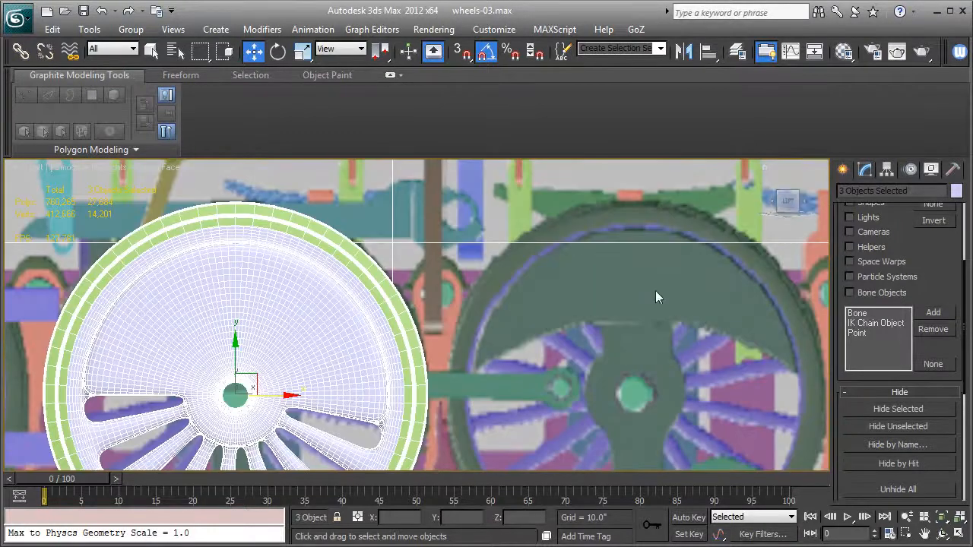
Create a TubeCap ring with inner radius about 2.9 and outer radius about 5 and centre it on the hanger's upper pivot beside the wheel.
{"action": "left_click", "coordinate": [844, 172]}
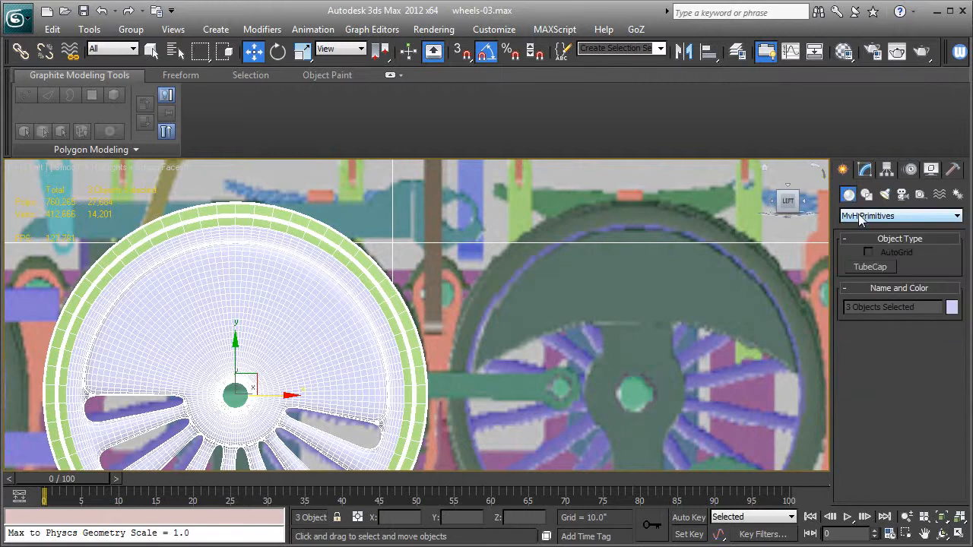
{"action": "left_click", "coordinate": [861, 216]}
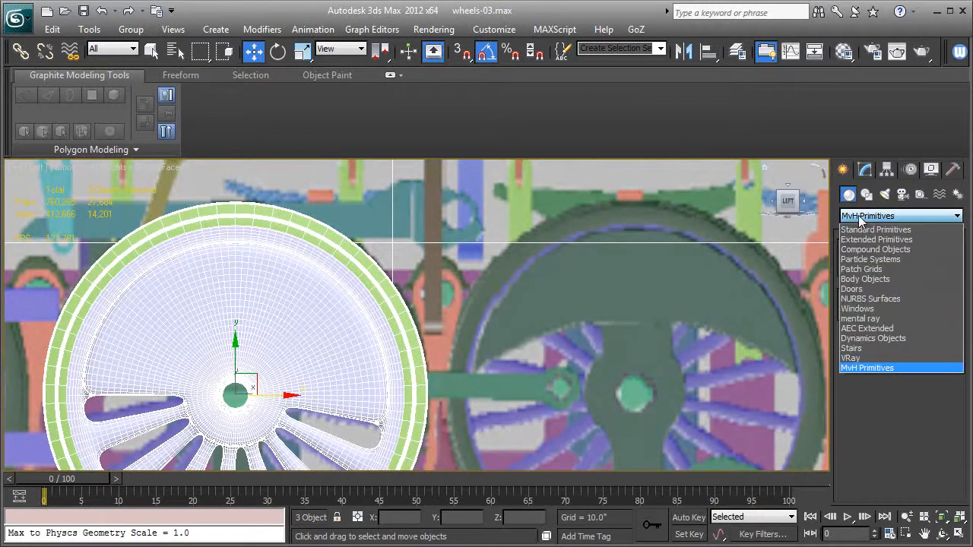
{"action": "left_click", "coordinate": [856, 367]}
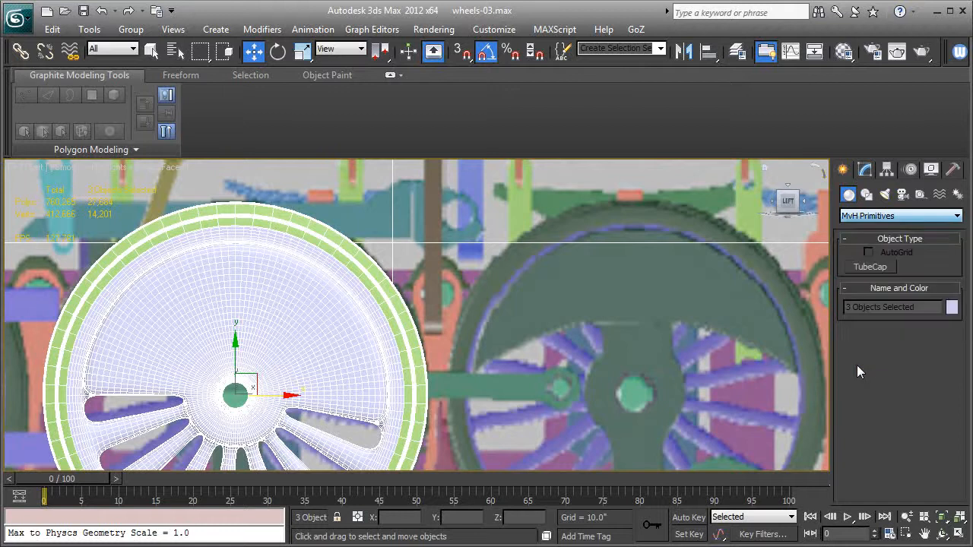
{"action": "left_click", "coordinate": [855, 266]}
{"action": "middle_click_drag", "start_coordinate": [550, 342], "coordinate": [607, 364]}
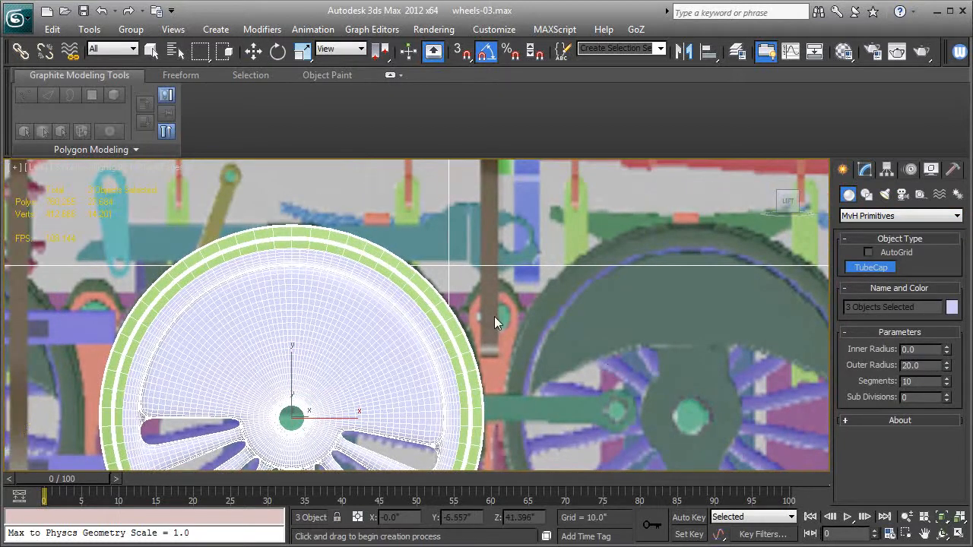
{"action": "left_click_drag", "start_coordinate": [497, 316], "coordinate": [532, 331]}
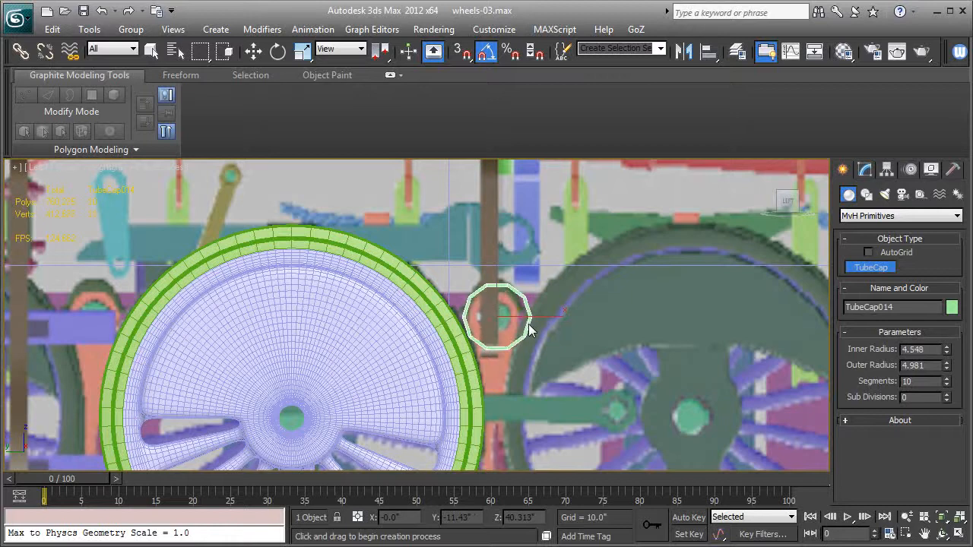
{"action": "left_click", "coordinate": [518, 324]}
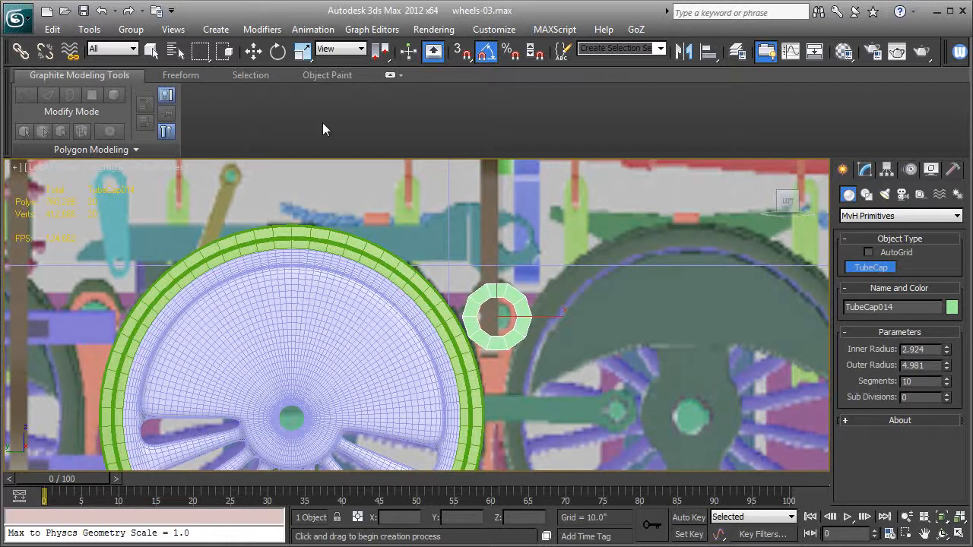
{"action": "left_click", "coordinate": [254, 51]}
{"action": "left_click_drag", "start_coordinate": [550, 323], "coordinate": [546, 323]}
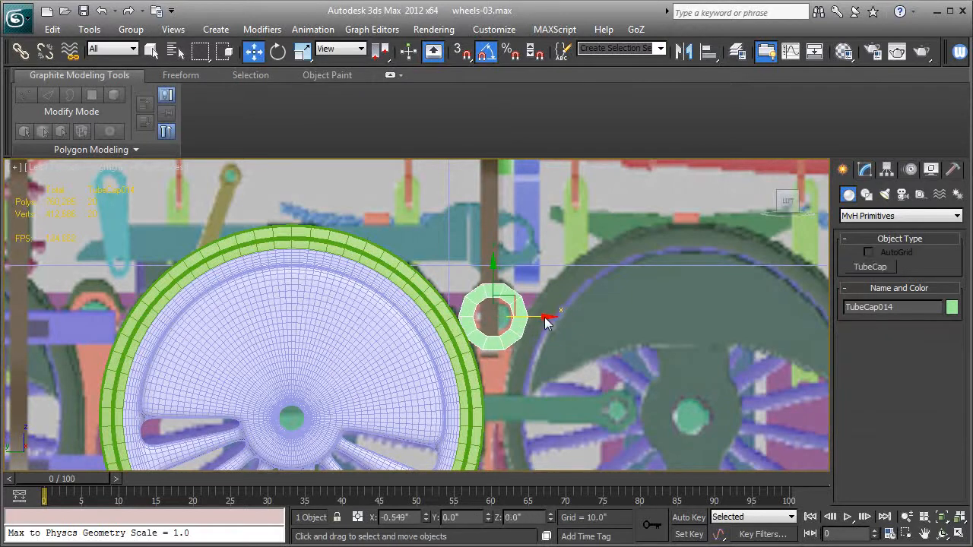
Set the ring's outer radius to 4.481 and its segments to 8.
{"action": "left_click", "coordinate": [865, 169]}
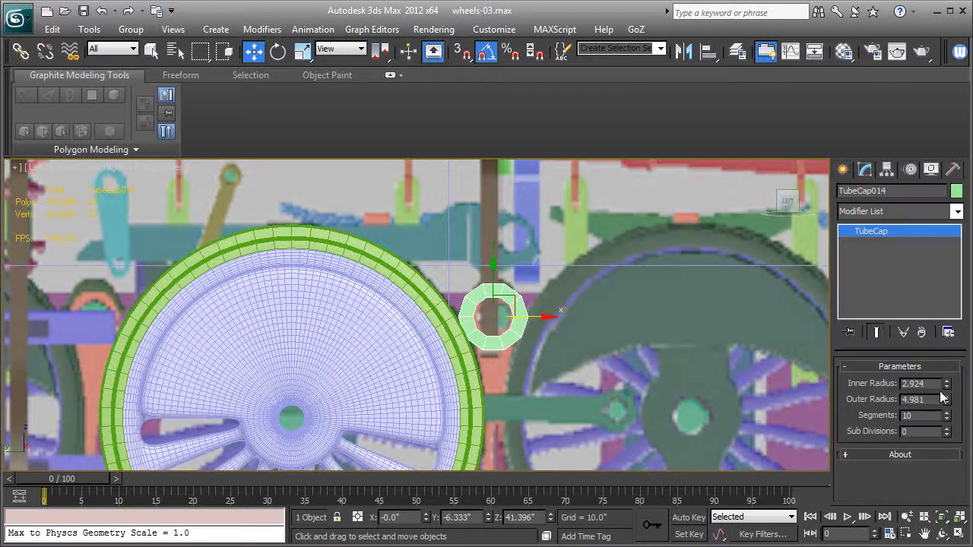
{"action": "left_click_drag", "start_coordinate": [946, 396], "coordinate": [947, 404]}
{"action": "middle_click_drag", "start_coordinate": [622, 330], "coordinate": [628, 333]}
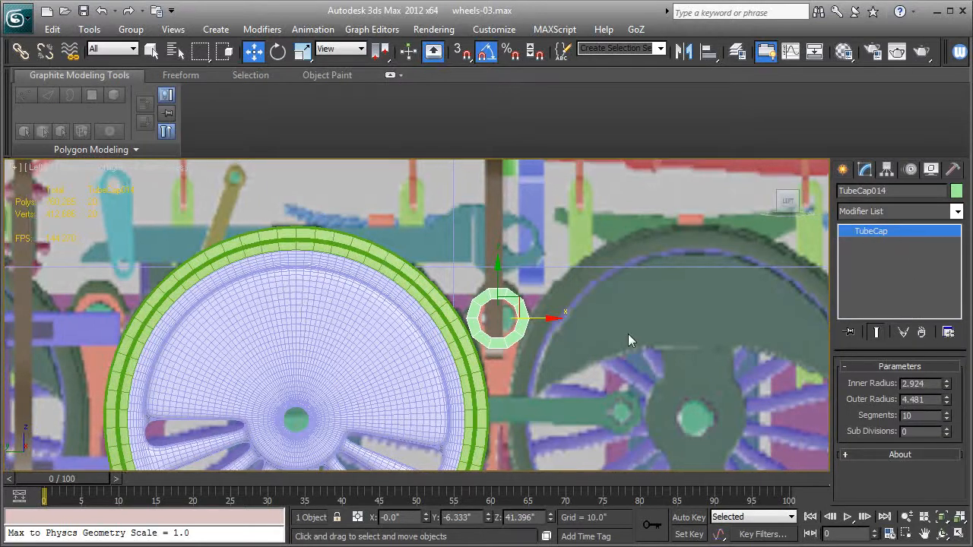
{"action": "scroll", "coordinate": [798, 371], "scroll_direction": "up", "scroll_amount": 2}
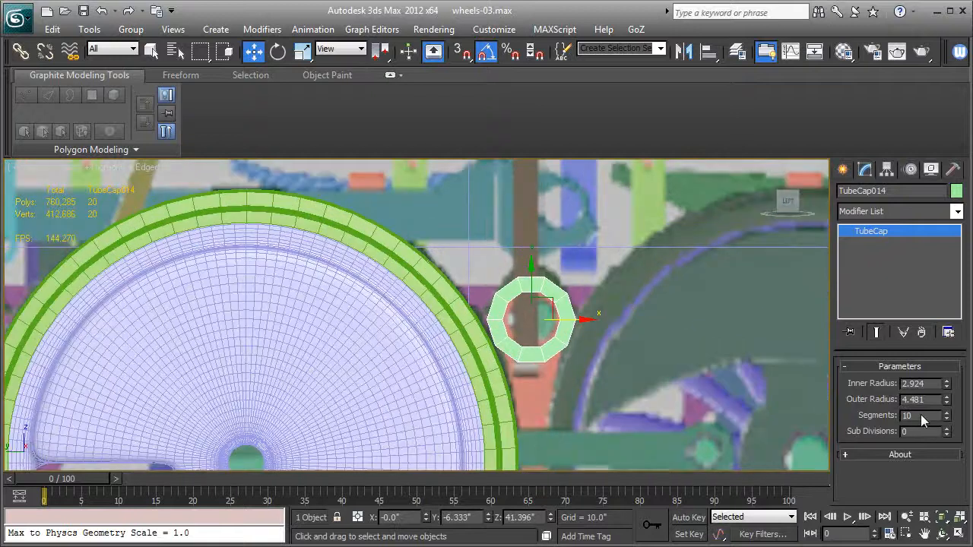
{"action": "left_click_drag", "start_coordinate": [920, 414], "coordinate": [895, 418]}
{"action": "key", "text": "Tab"}
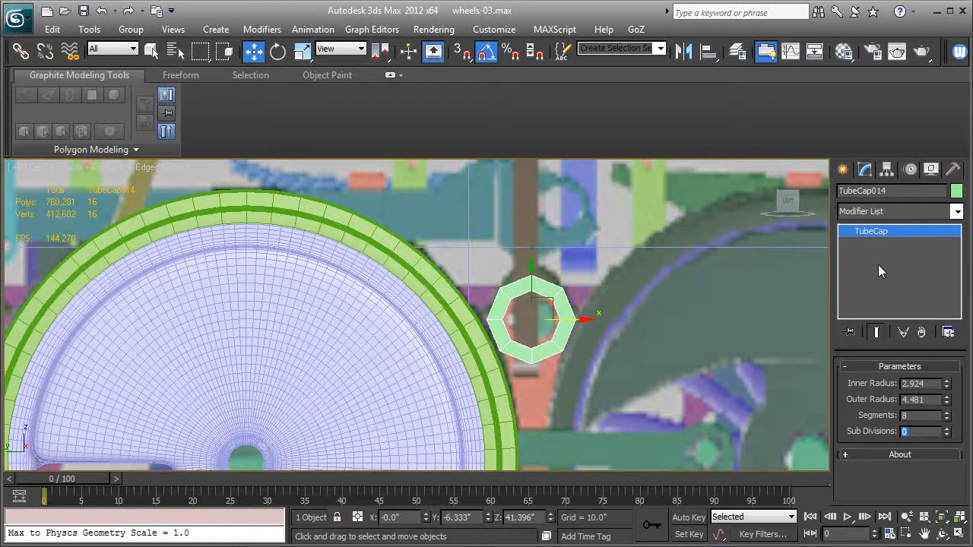
Convert the ring to Editable Poly and extend its two lowest outer edges downward by about 13.2 inches as new faces.
{"action": "right_click", "coordinate": [876, 230]}
{"action": "left_click", "coordinate": [896, 342]}
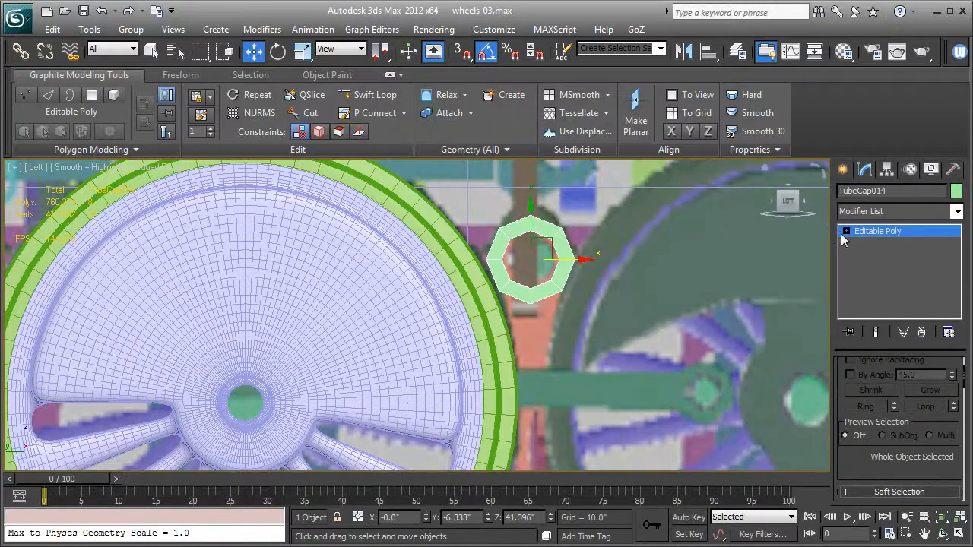
{"action": "left_click", "coordinate": [845, 230]}
{"action": "left_click", "coordinate": [855, 254]}
{"action": "left_click", "coordinate": [523, 303]}
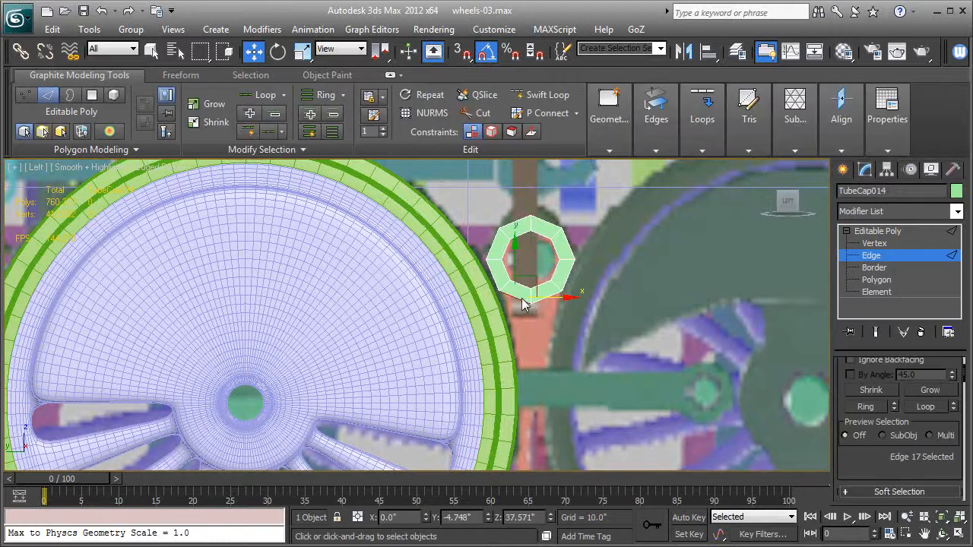
{"action": "left_click", "coordinate": [540, 300], "text": "ctrl"}
{"action": "middle_click_drag", "start_coordinate": [542, 303], "coordinate": [547, 251]}
{"action": "scroll", "coordinate": [542, 244], "scroll_direction": "down", "scroll_amount": 2}
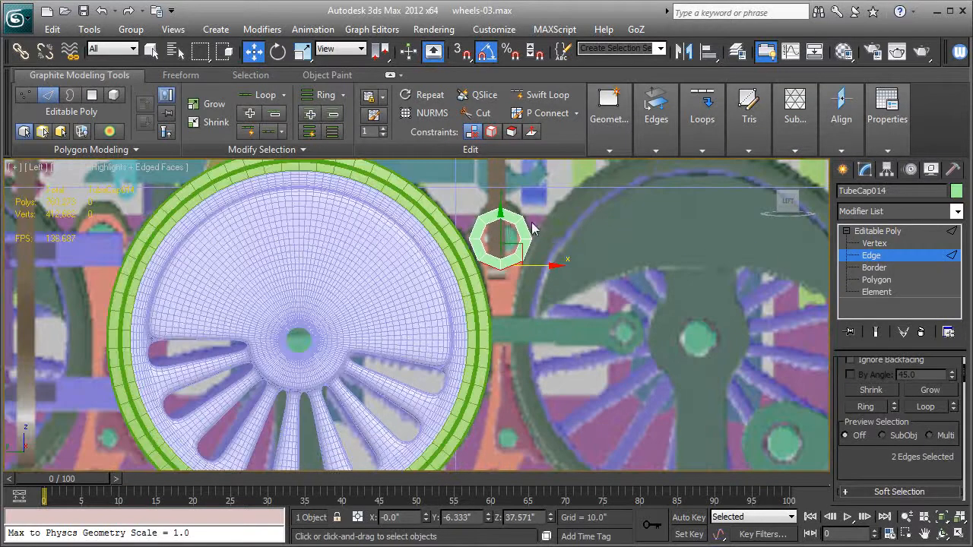
{"action": "left_click_drag", "start_coordinate": [502, 228], "coordinate": [500, 322], "text": "shift"}
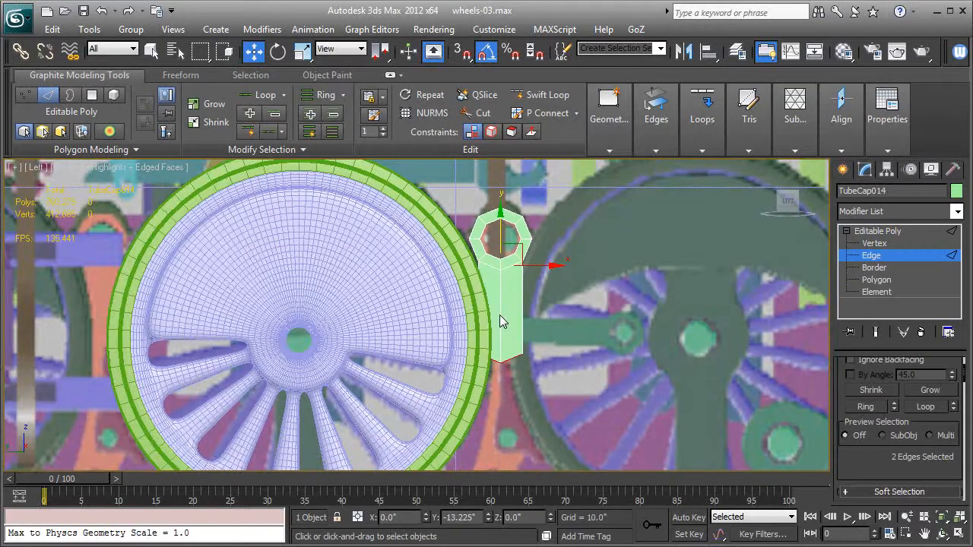
Flatten the extended arm's lower edges along the Y axis with Make Planar.
{"action": "scroll", "coordinate": [874, 463], "scroll_direction": "down", "scroll_amount": 8}
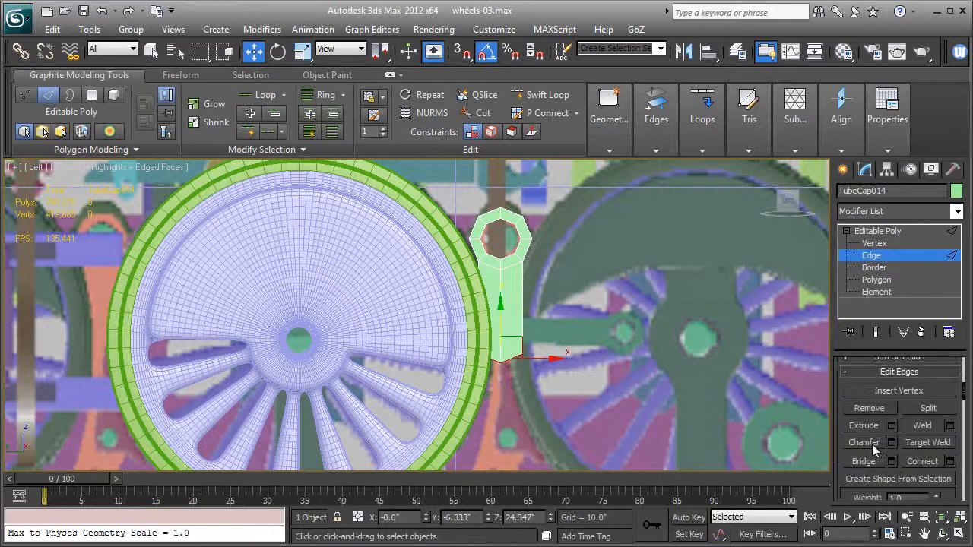
{"action": "scroll", "coordinate": [872, 450], "scroll_direction": "down", "scroll_amount": 5}
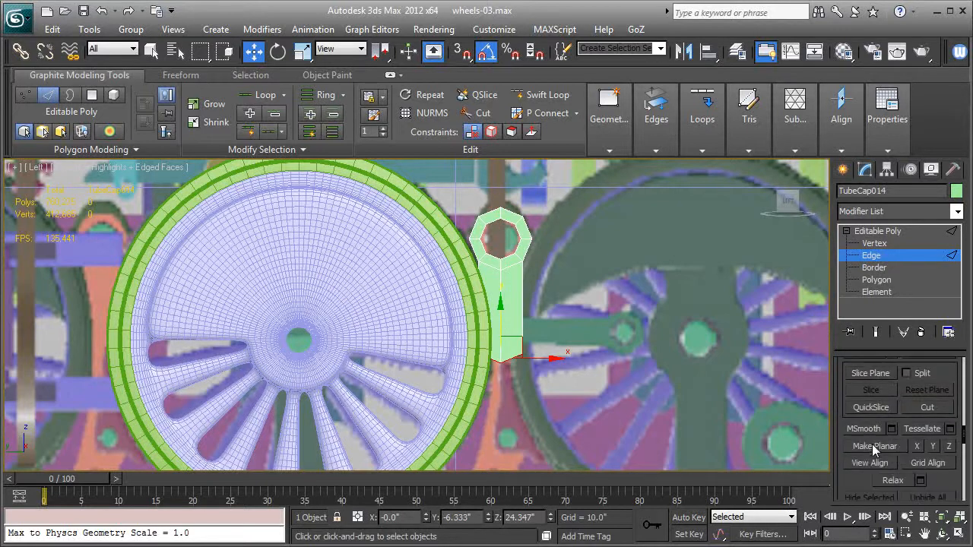
{"action": "left_click", "coordinate": [934, 447]}
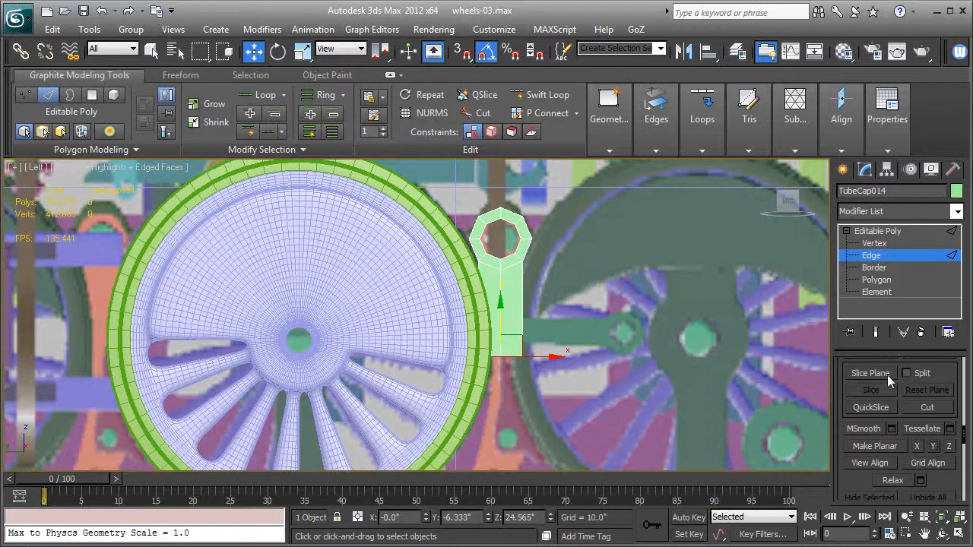
Taper the arm by scaling its lower end vertices narrower along X, then exit vertex editing.
{"action": "scroll", "coordinate": [912, 391], "scroll_direction": "up", "scroll_amount": 15}
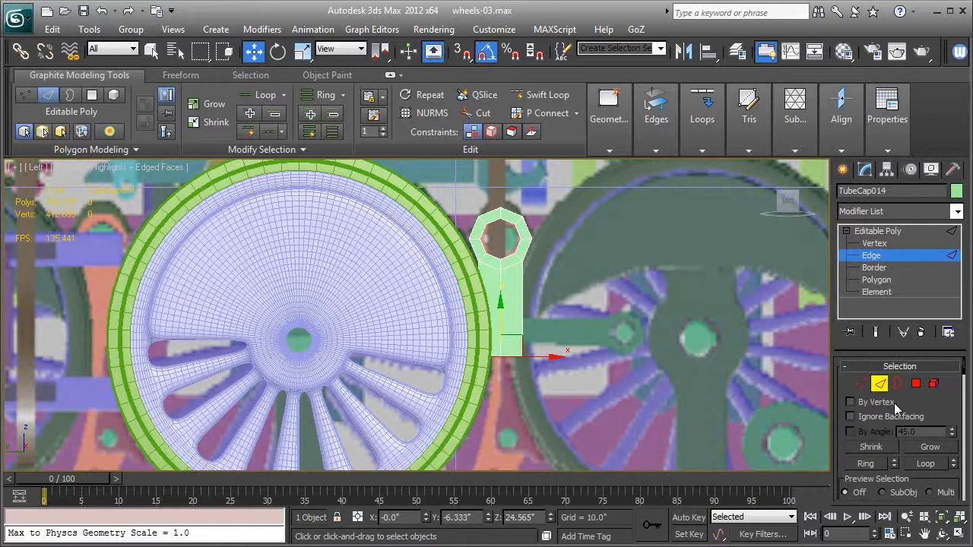
{"action": "left_click", "coordinate": [863, 387]}
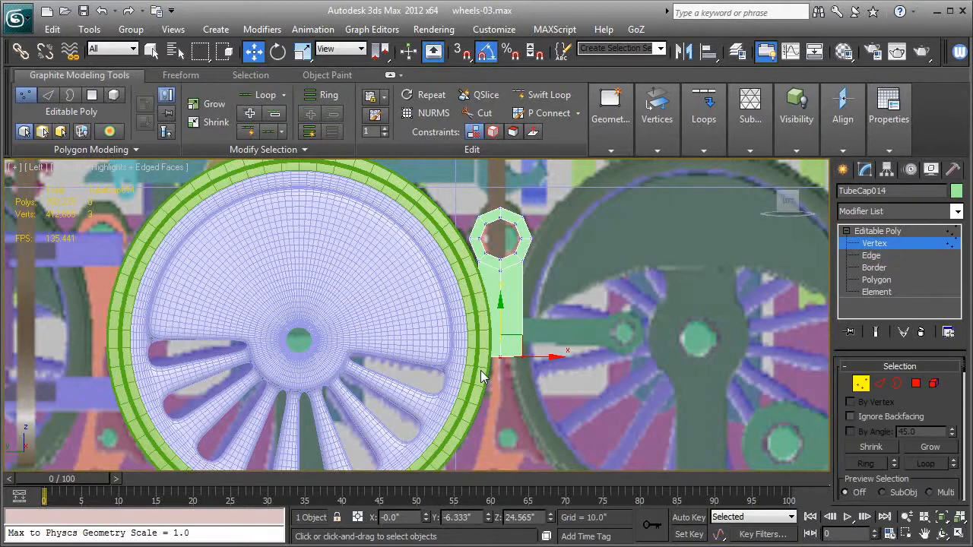
{"action": "key", "text": "r"}
{"action": "mouse_move", "coordinate": [562, 361]}
{"action": "left_mouse_down"}
{"action": "mouse_move", "coordinate": [528, 357]}
{"action": "mouse_move", "coordinate": [554, 362]}
{"action": "left_mouse_up"}
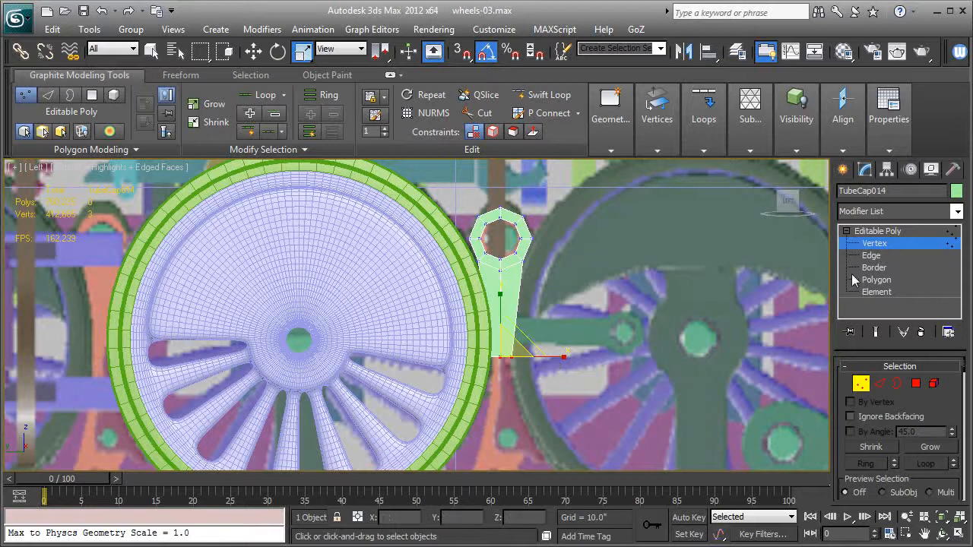
{"action": "left_click", "coordinate": [878, 231]}
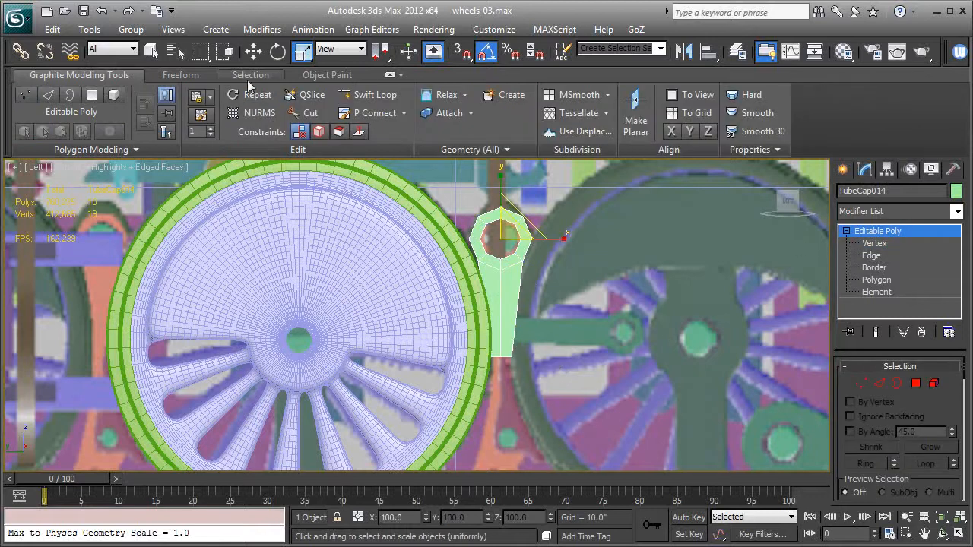
Clone the hanger piece as a single copy, moved about 21.2 inches straight down over the lower pivot.
{"action": "left_click", "coordinate": [253, 51]}
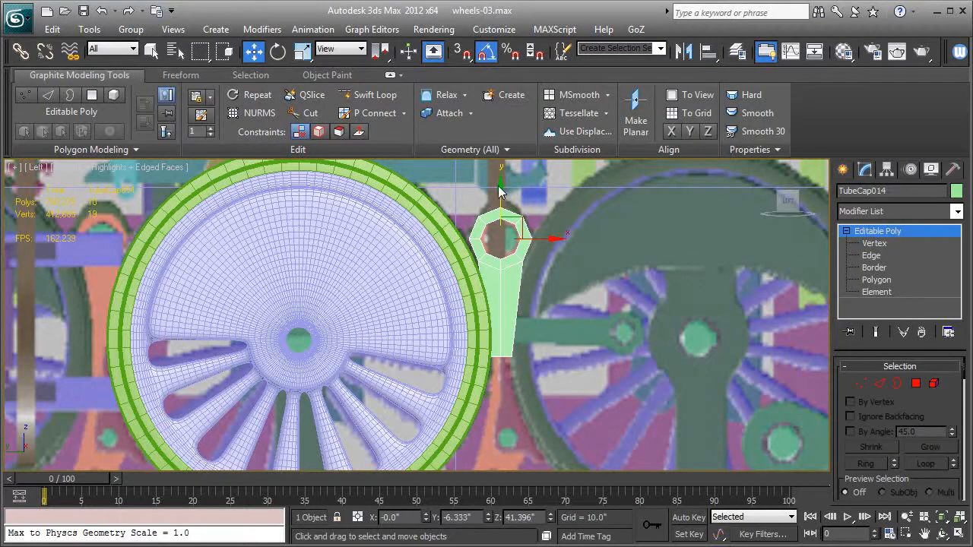
{"action": "left_click_drag", "start_coordinate": [500, 192], "coordinate": [494, 341], "text": "shift"}
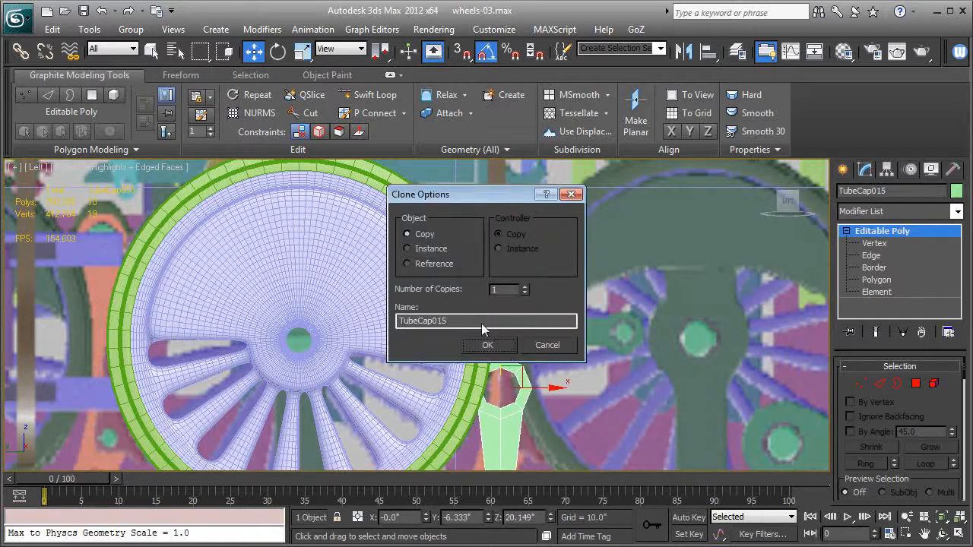
{"action": "left_click", "coordinate": [502, 347]}
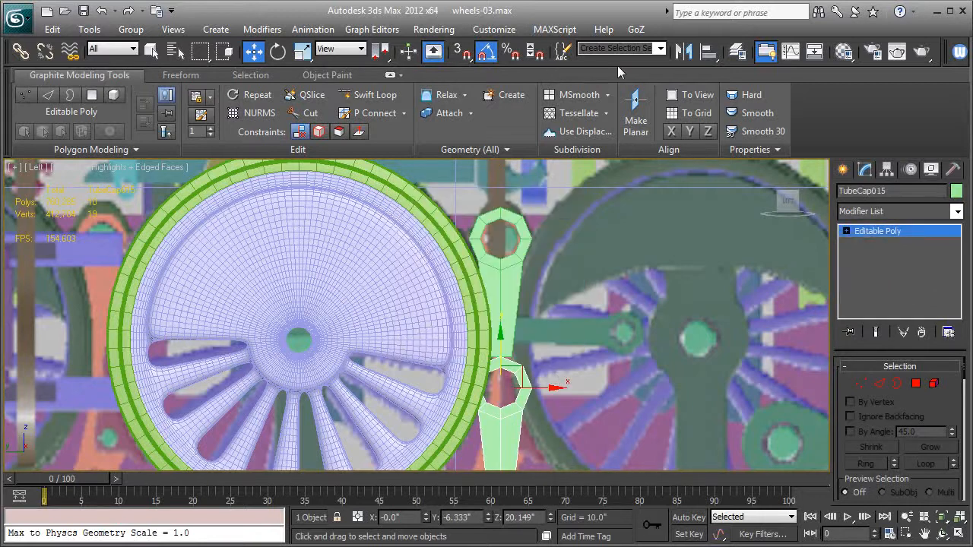
Mirror the copied hanger piece across Y without cloning and move it about 12.3 inches down over the lower pivot.
{"action": "left_click", "coordinate": [684, 51]}
{"action": "left_click_drag", "start_coordinate": [479, 151], "coordinate": [672, 201]}
{"action": "left_click", "coordinate": [648, 257]}
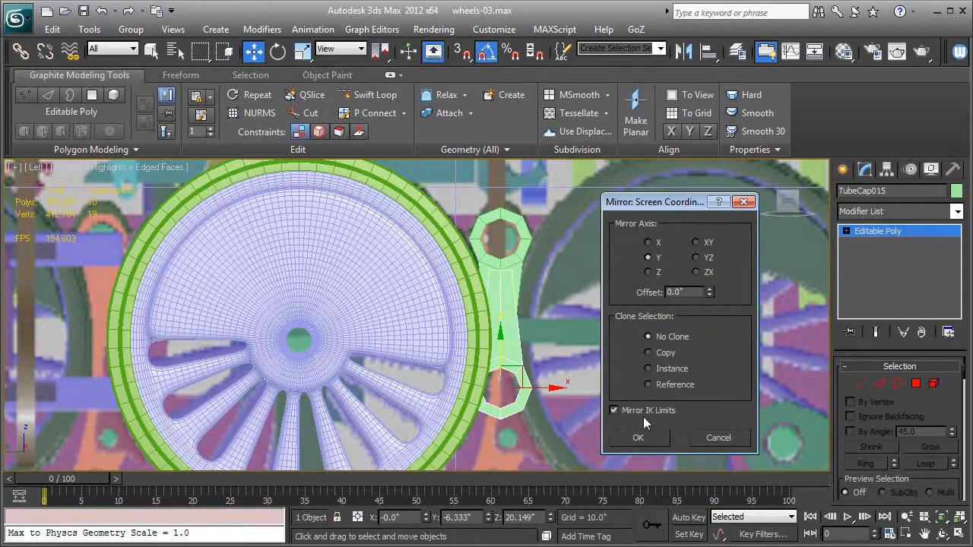
{"action": "left_click", "coordinate": [642, 439]}
{"action": "mouse_move", "coordinate": [503, 347]}
{"action": "left_mouse_down"}
{"action": "mouse_move", "coordinate": [508, 443]}
{"action": "mouse_move", "coordinate": [506, 433]}
{"action": "left_mouse_up"}
{"action": "middle_click_drag", "start_coordinate": [579, 319], "coordinate": [583, 251]}
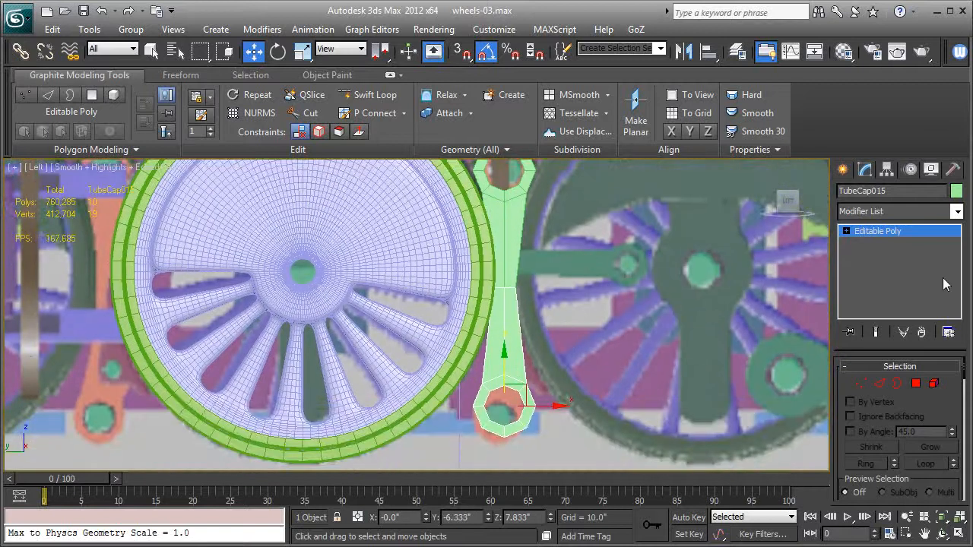
Attach the upper hanger piece to the mirrored lower piece.
{"action": "scroll", "coordinate": [910, 447], "scroll_direction": "down", "scroll_amount": 5}
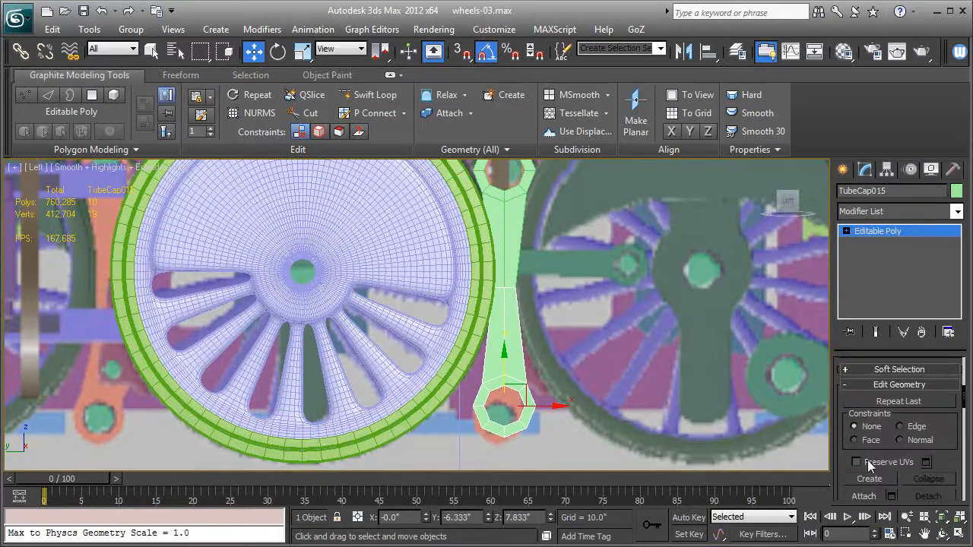
{"action": "left_click", "coordinate": [865, 496]}
{"action": "left_click", "coordinate": [504, 247]}
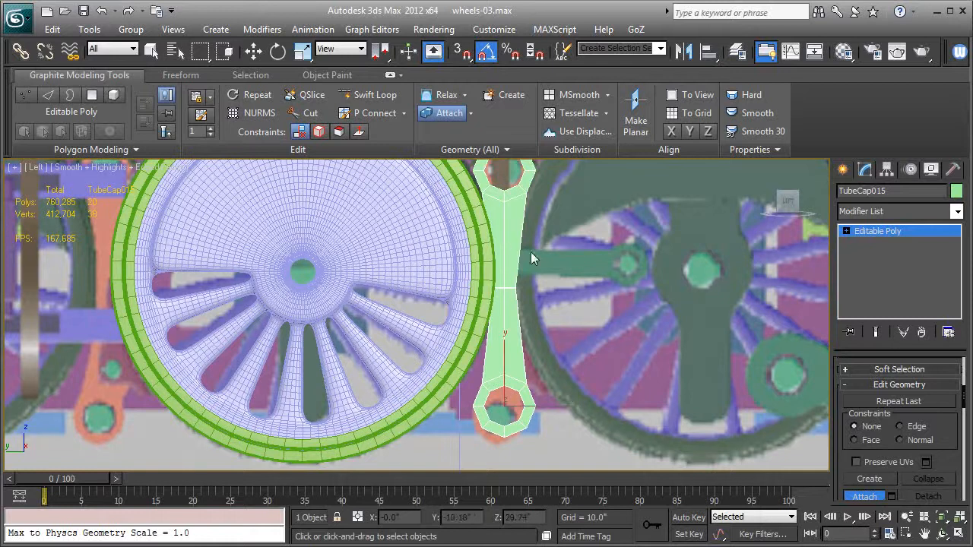
Weld the overlapping vertices at the wheel-side end of the hanger's middle seam.
{"action": "left_click", "coordinate": [845, 230]}
{"action": "left_click", "coordinate": [874, 243]}
{"action": "right_click", "coordinate": [424, 263]}
{"action": "left_click", "coordinate": [447, 281]}
{"action": "scroll", "coordinate": [503, 290], "scroll_direction": "up", "scroll_amount": 6}
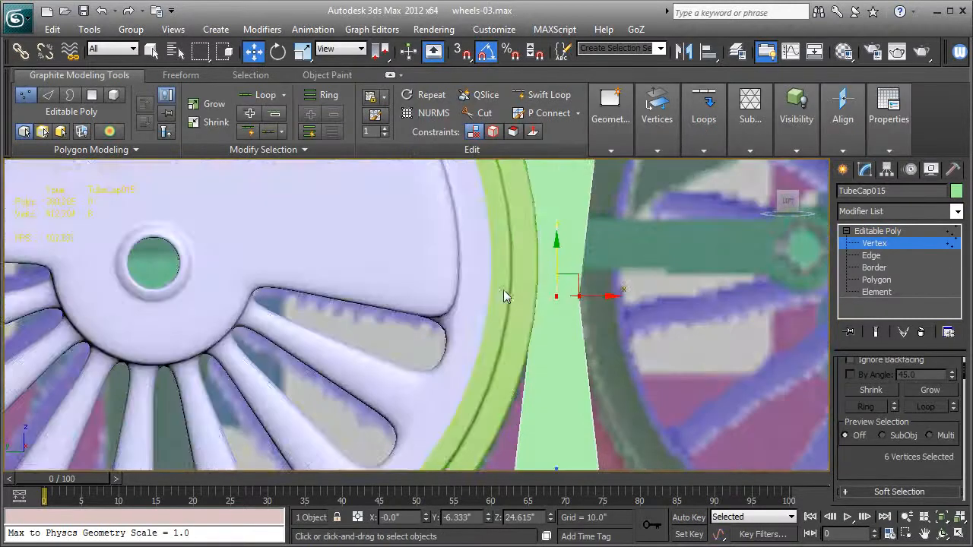
{"action": "key", "text": "F3"}
{"action": "left_click_drag", "start_coordinate": [517, 258], "coordinate": [543, 307]}
{"action": "scroll", "coordinate": [870, 429], "scroll_direction": "down", "scroll_amount": 5}
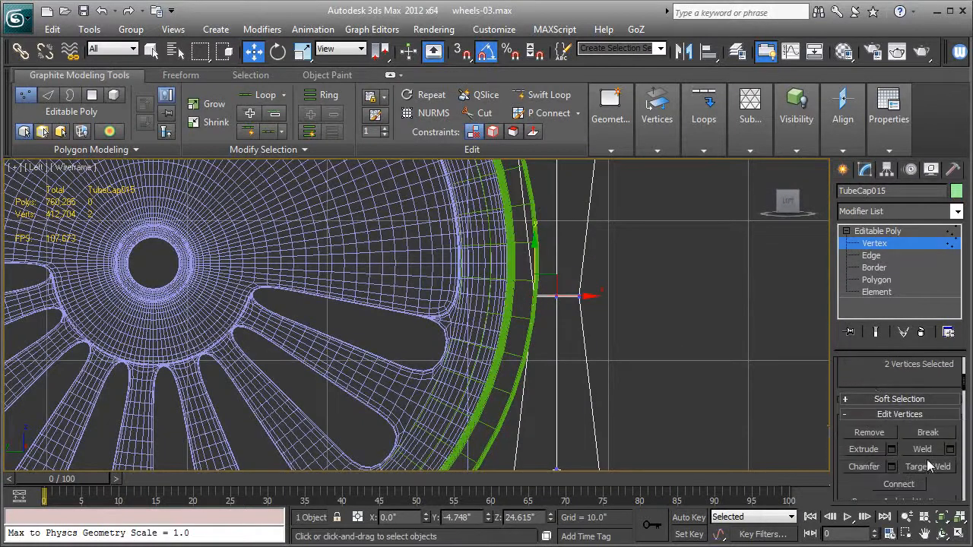
{"action": "left_click", "coordinate": [926, 451]}
{"action": "key", "text": "ctrl+z"}
{"action": "left_click", "coordinate": [921, 451]}
Weld the remaining overlapping vertices along the hanger's middle seam.
{"action": "left_click_drag", "start_coordinate": [646, 257], "coordinate": [566, 322]}
{"action": "left_click", "coordinate": [922, 450]}
{"action": "scroll", "coordinate": [561, 325], "scroll_direction": "down", "scroll_amount": 5}
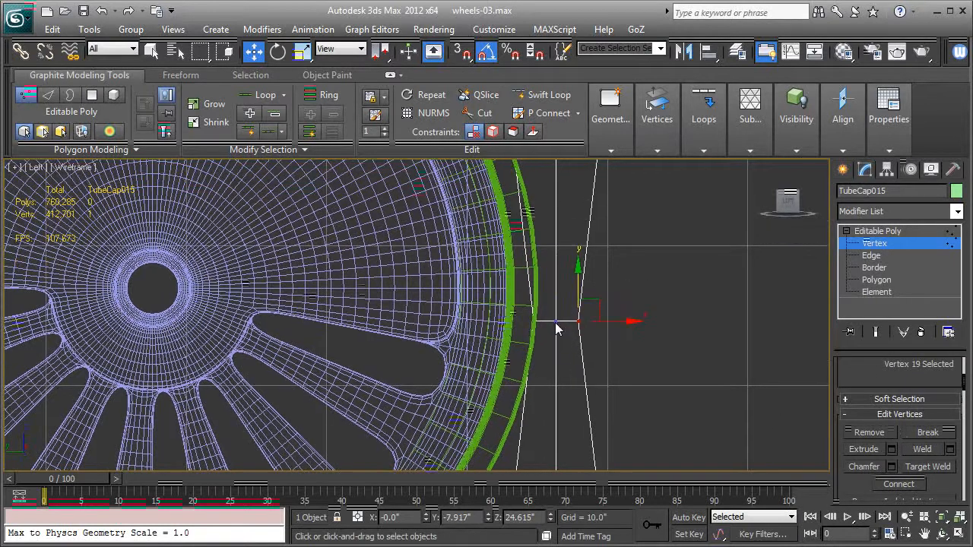
{"action": "key", "text": "F3"}
{"action": "key", "text": "F3"}
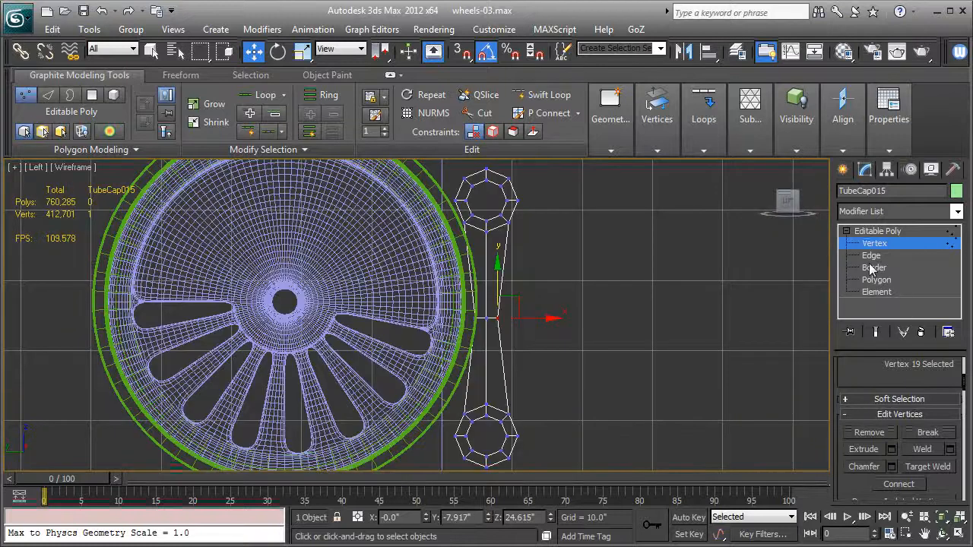
Connect the lengthwise edges of both arm halves to add one crosswise edge row above and below the middle seam.
{"action": "left_click", "coordinate": [871, 255]}
{"action": "left_click_drag", "start_coordinate": [426, 267], "coordinate": [519, 329]}
{"action": "left_click_drag", "start_coordinate": [449, 384], "coordinate": [601, 393], "text": "ctrl"}
{"action": "key", "text": "ctrl+shift+e"}
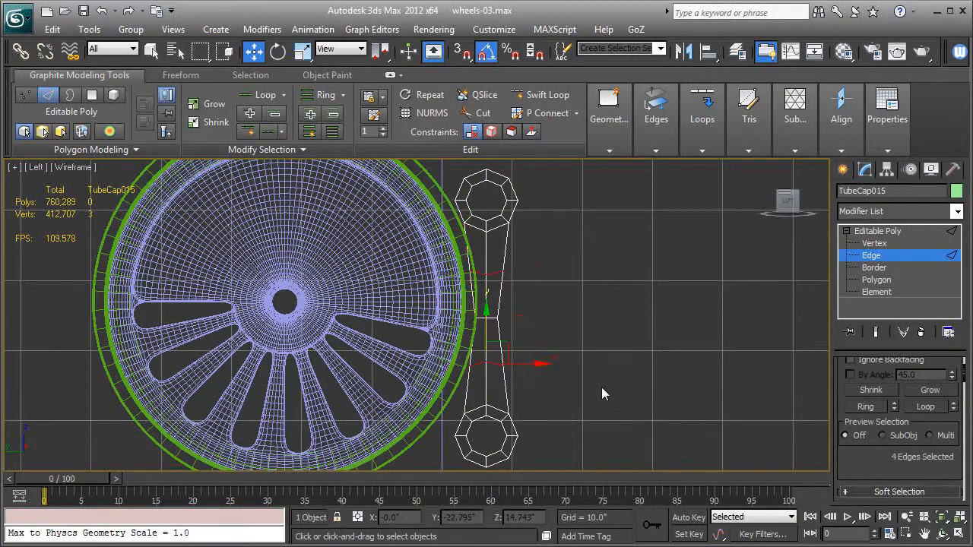
{"action": "mouse_move", "coordinate": [593, 372]}
{"action": "middle_mouse_down"}
{"action": "mouse_move", "coordinate": [646, 368]}
{"action": "mouse_move", "coordinate": [641, 330]}
{"action": "middle_mouse_up"}
{"action": "key", "text": "F3"}
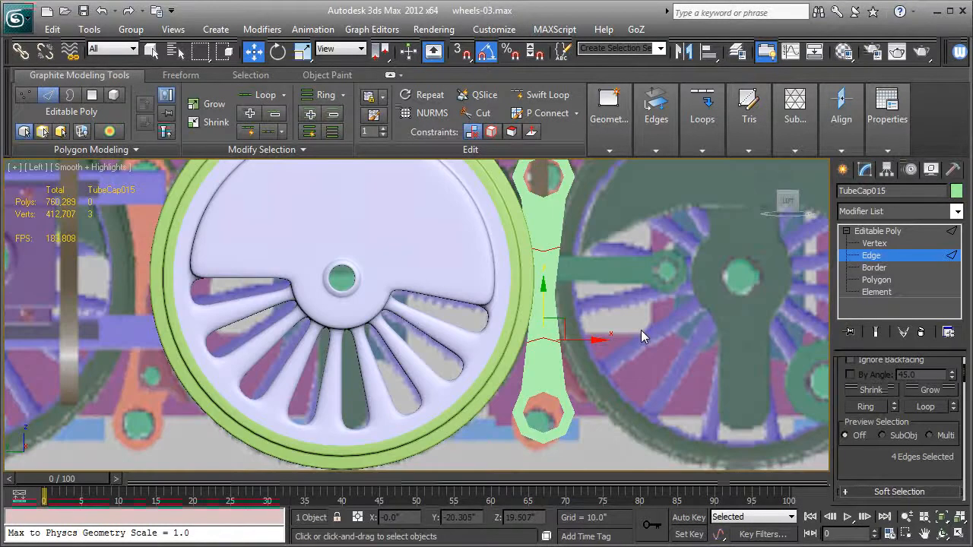
Move the hanger's lower ring vertices about 1.5 inches down to line up with the blueprint's lower pivot hole.
{"action": "key", "text": "1"}
{"action": "left_click_drag", "start_coordinate": [609, 451], "coordinate": [481, 361]}
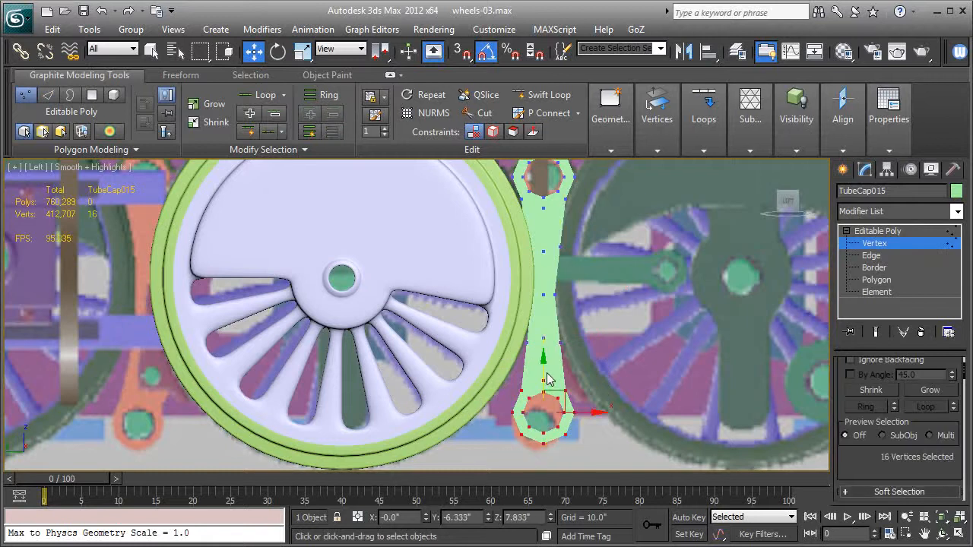
{"action": "left_click_drag", "start_coordinate": [543, 374], "coordinate": [545, 383]}
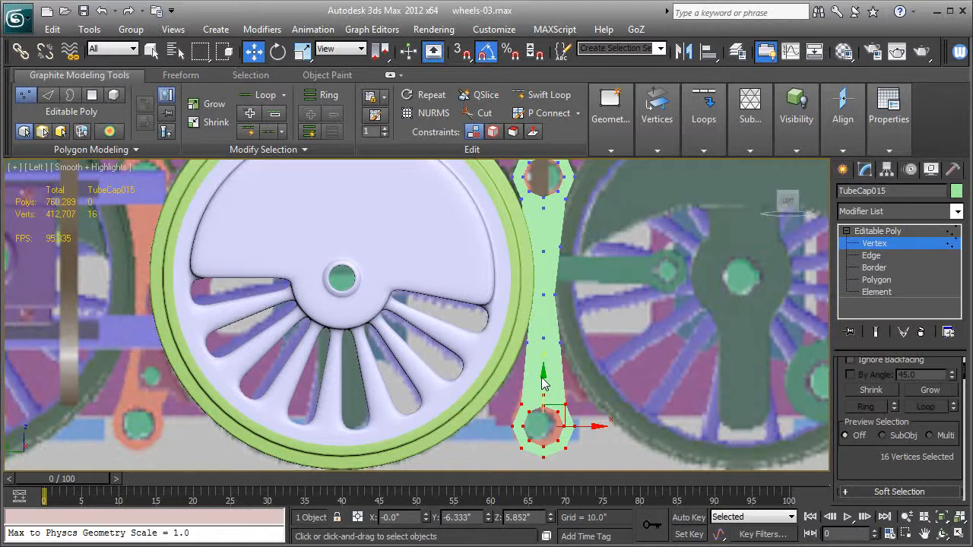
{"action": "key", "text": "F3"}
{"action": "key", "text": "F3"}
{"action": "key", "text": "F3"}
{"action": "key", "text": "F3"}
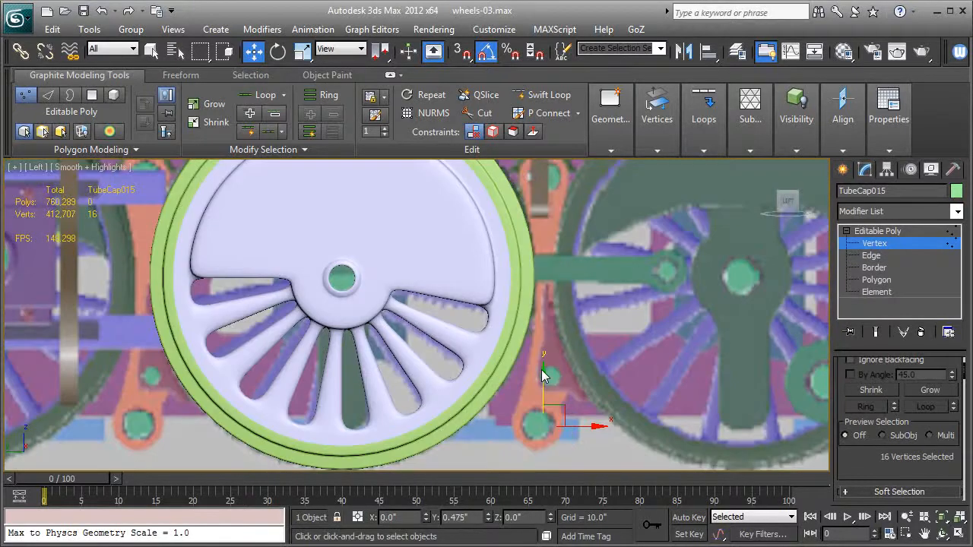
{"action": "left_click_drag", "start_coordinate": [541, 370], "coordinate": [542, 369]}
{"action": "key", "text": "F3"}
{"action": "key", "text": "F3"}
Try shifting the lower ring vertices about 0.8 inch sideways toward the modeled wheel, and undo the move.
{"action": "left_click_drag", "start_coordinate": [598, 424], "coordinate": [592, 425]}
{"action": "key", "text": "F3"}
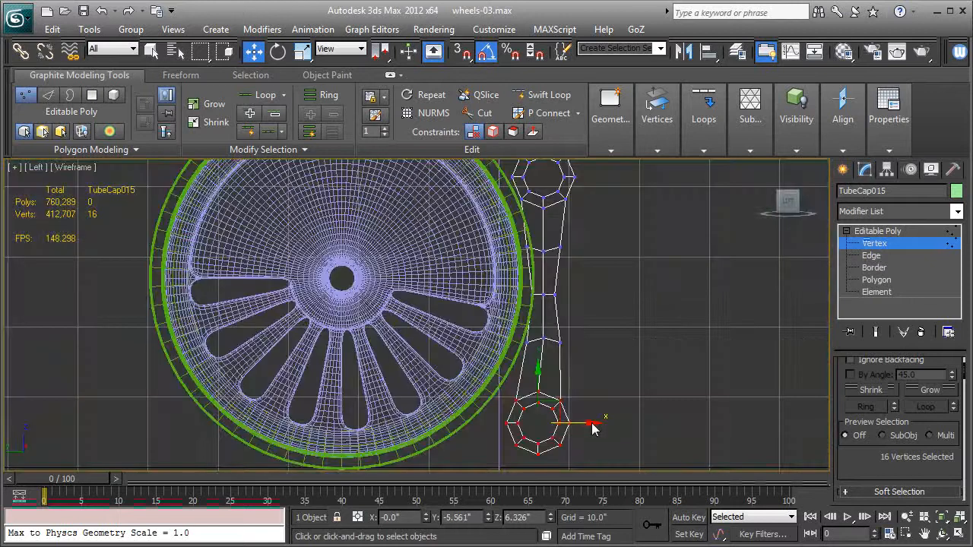
{"action": "key", "text": "ctrl+z"}
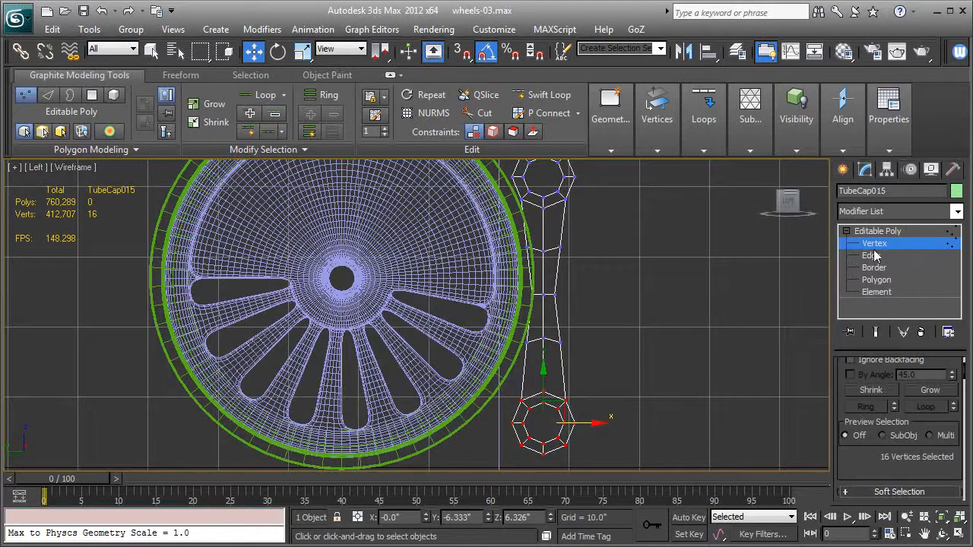
Try a Bend modifier on the whole hanger with a 14-degree angle about the Y axis.
{"action": "left_click", "coordinate": [877, 231]}
{"action": "left_click", "coordinate": [885, 211]}
{"action": "key", "text": "b"}
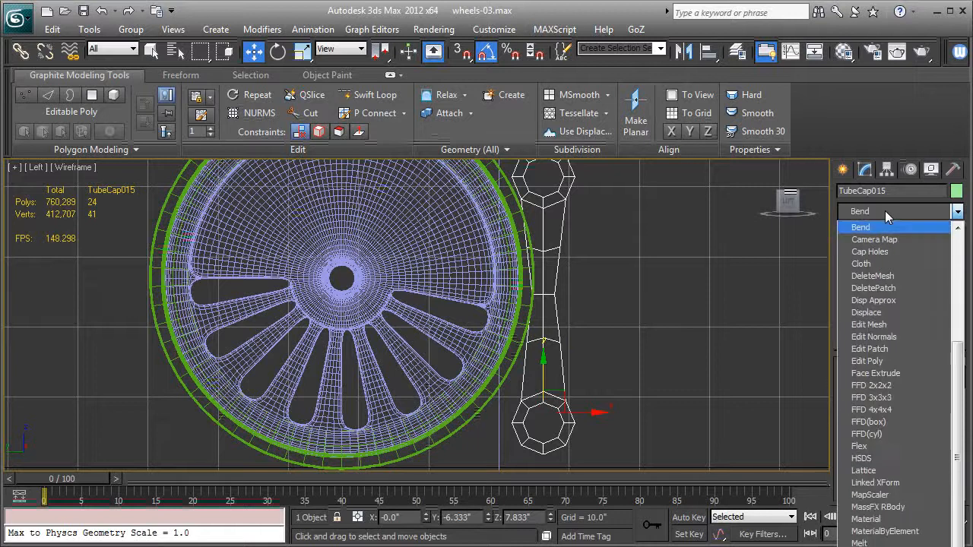
{"action": "left_click", "coordinate": [879, 225]}
{"action": "left_click", "coordinate": [879, 228]}
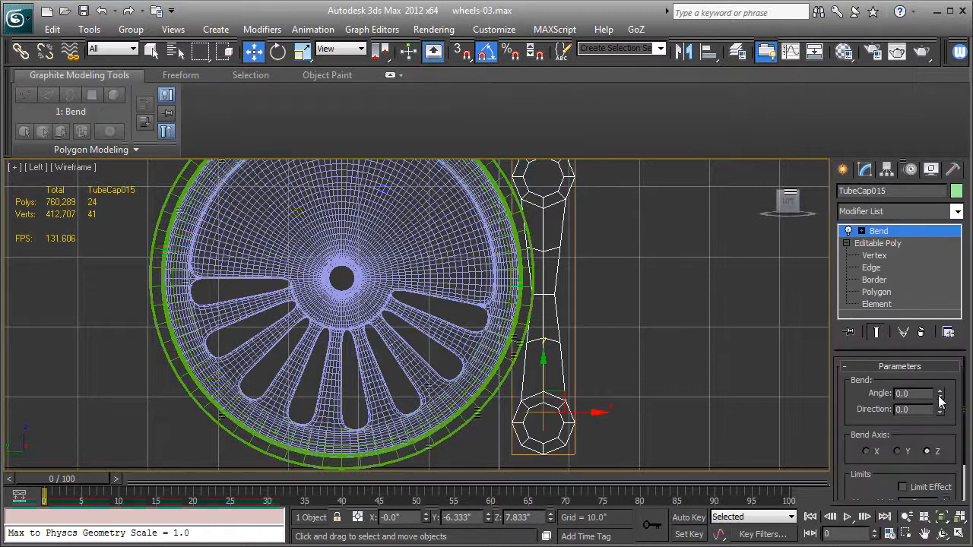
{"action": "left_click_drag", "start_coordinate": [941, 397], "coordinate": [937, 380]}
{"action": "left_click", "coordinate": [868, 451]}
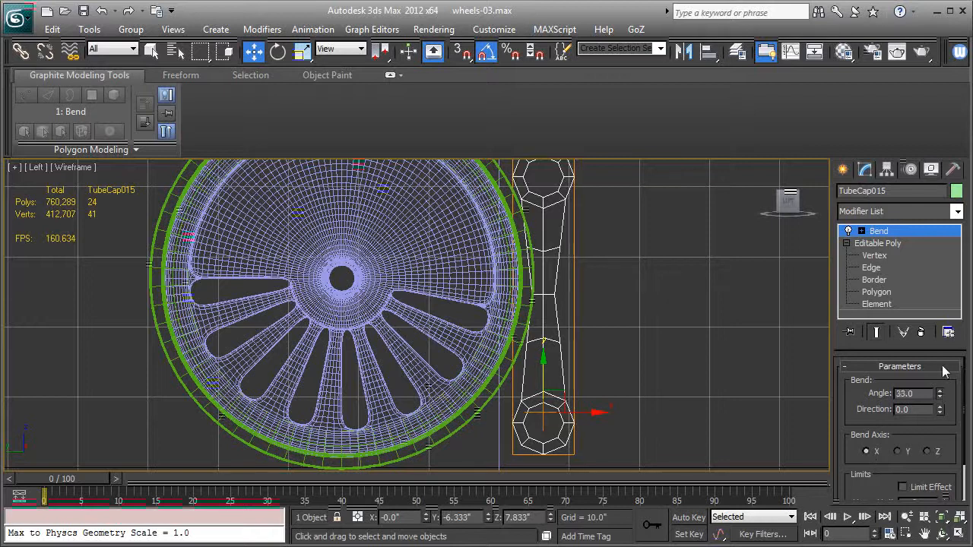
{"action": "left_click", "coordinate": [902, 452]}
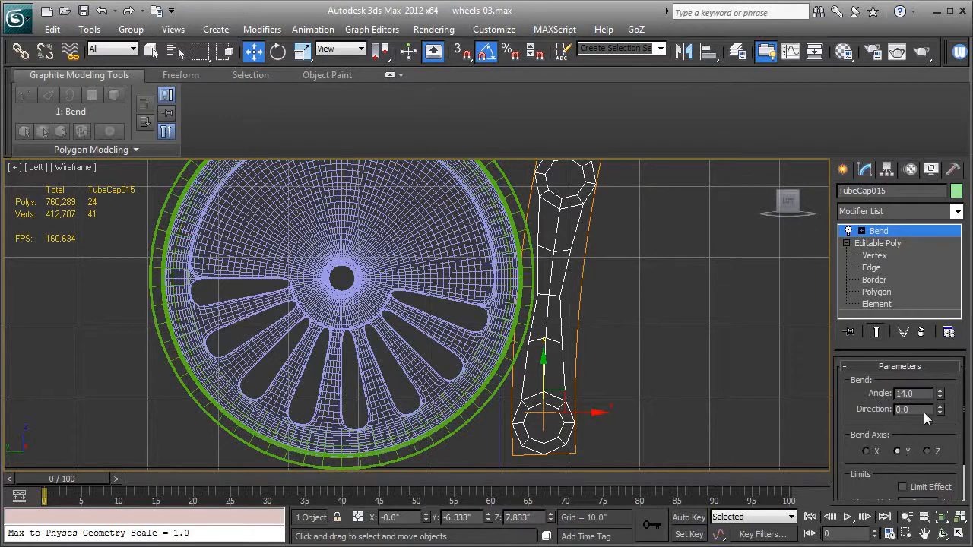
Disable the Bend modifier and return to the Editable Poly level.
{"action": "left_click", "coordinate": [874, 242]}
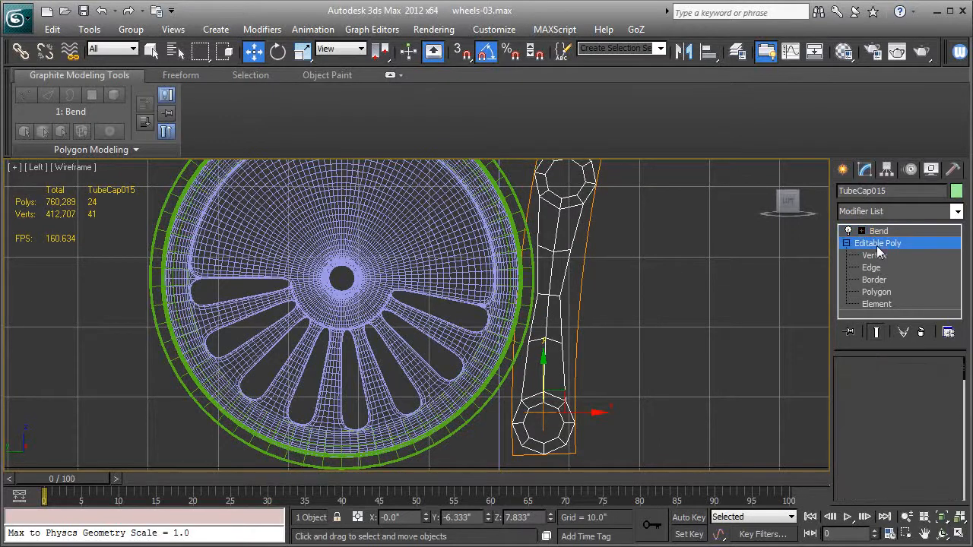
{"action": "left_click", "coordinate": [886, 170]}
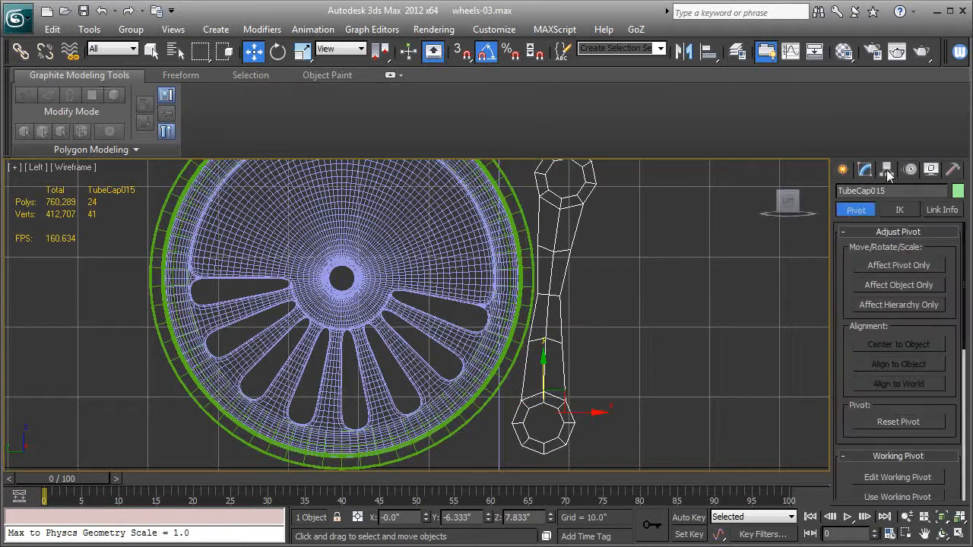
{"action": "left_click", "coordinate": [865, 170]}
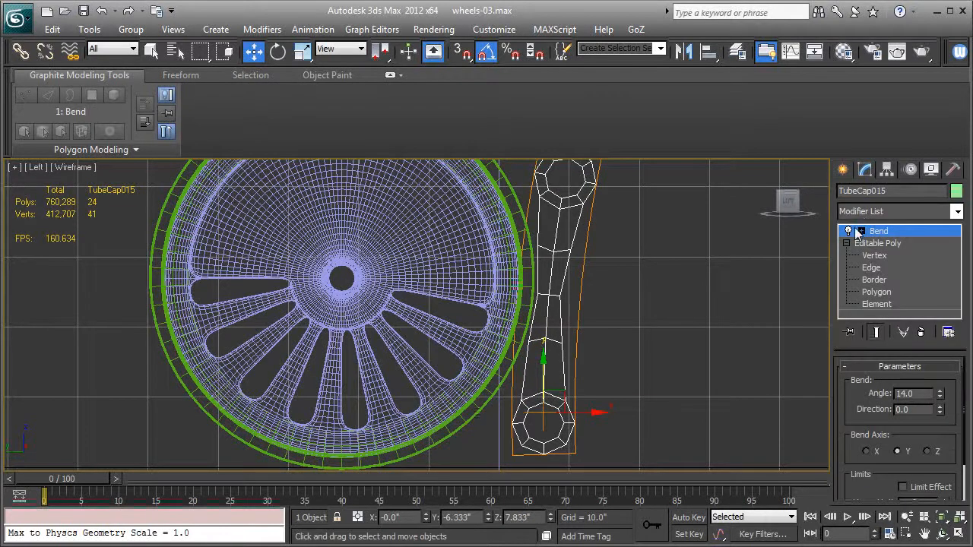
{"action": "left_click", "coordinate": [849, 230]}
{"action": "left_click", "coordinate": [874, 243]}
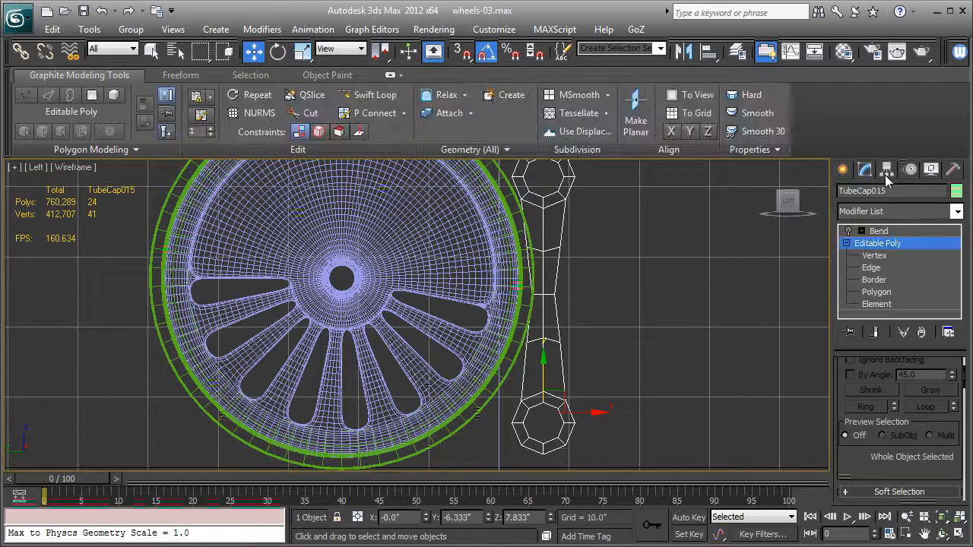
Center the hanger's pivot to the object with Affect Pivot Only, then exit pivot editing.
{"action": "left_click", "coordinate": [886, 171]}
{"action": "left_click", "coordinate": [880, 267]}
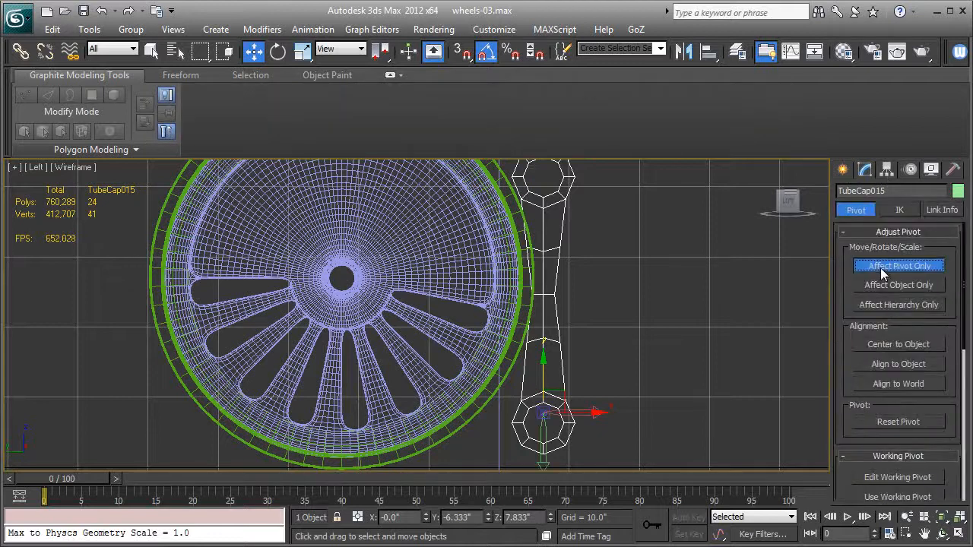
{"action": "left_click", "coordinate": [882, 345]}
{"action": "left_click", "coordinate": [882, 265]}
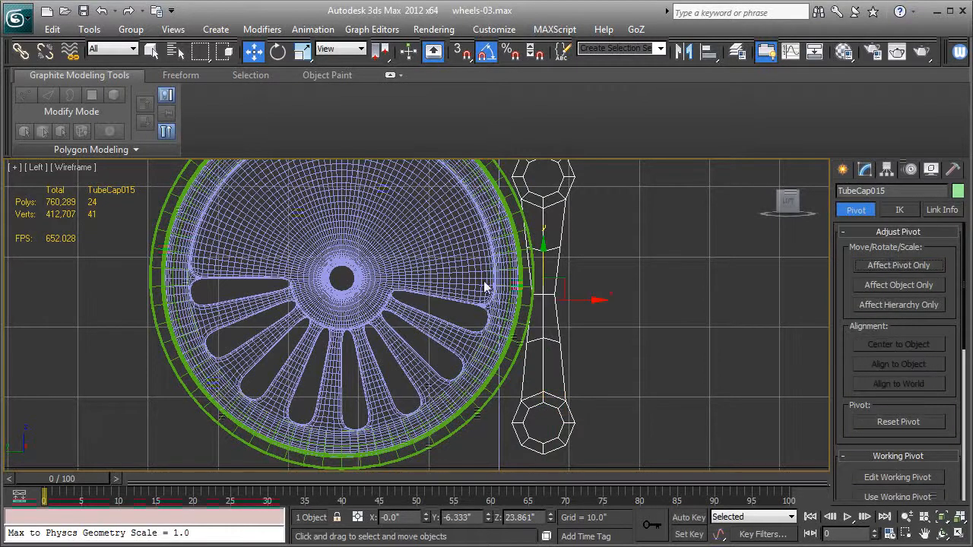
Delete the disabled Bend modifier from the hanger.
{"action": "left_click", "coordinate": [864, 170]}
{"action": "right_click", "coordinate": [879, 231]}
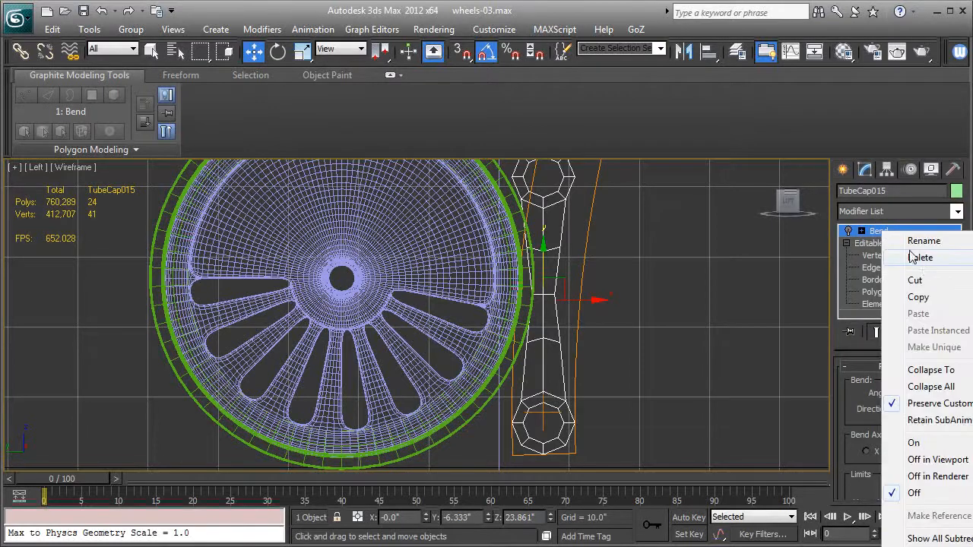
{"action": "left_click", "coordinate": [920, 259]}
Add a Bend modifier to the hanger with bend axis Y and an angle of -9.5.
{"action": "left_click", "coordinate": [902, 213]}
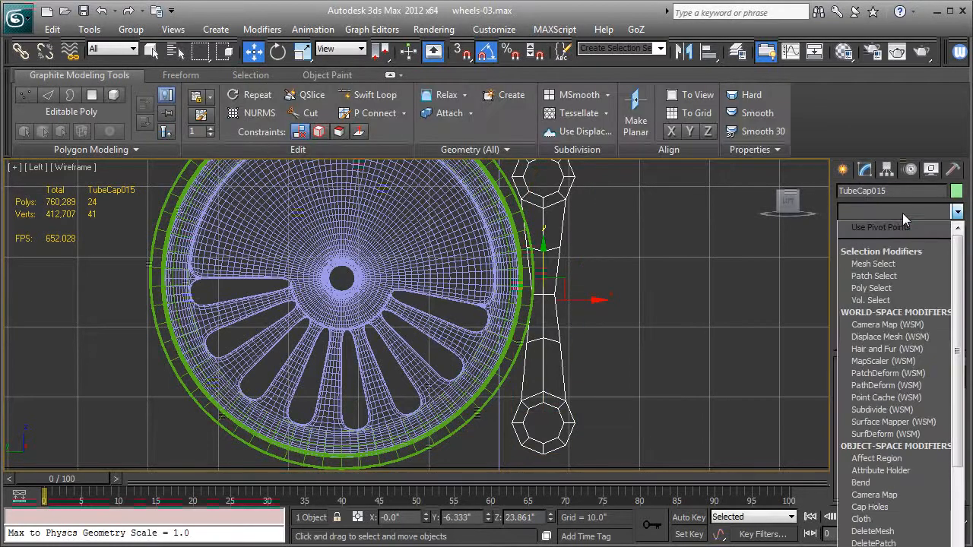
{"action": "key", "text": "b"}
{"action": "left_click", "coordinate": [899, 228]}
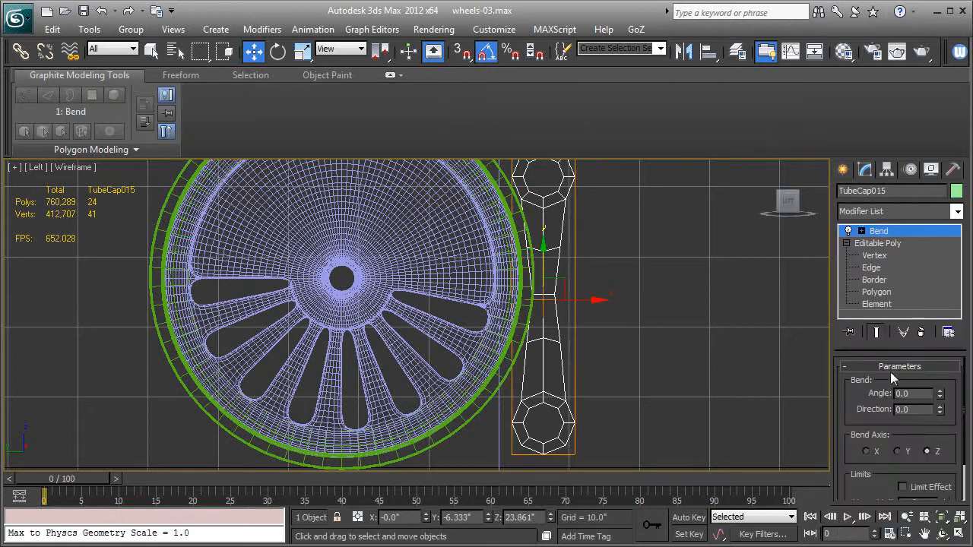
{"action": "left_click", "coordinate": [940, 396]}
{"action": "key", "text": "F3"}
{"action": "key", "text": "F3"}
{"action": "left_click_drag", "start_coordinate": [940, 396], "coordinate": [943, 411]}
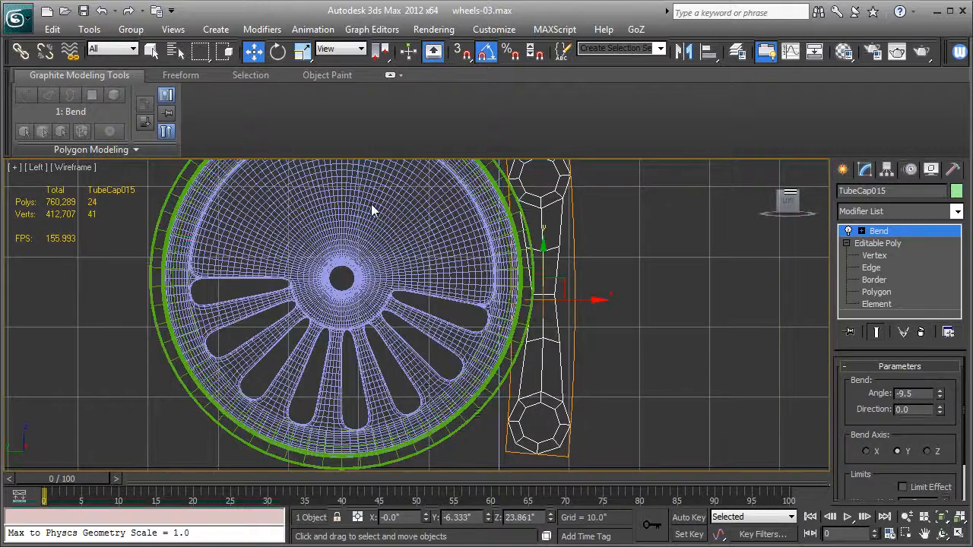
{"action": "key", "text": "F3"}
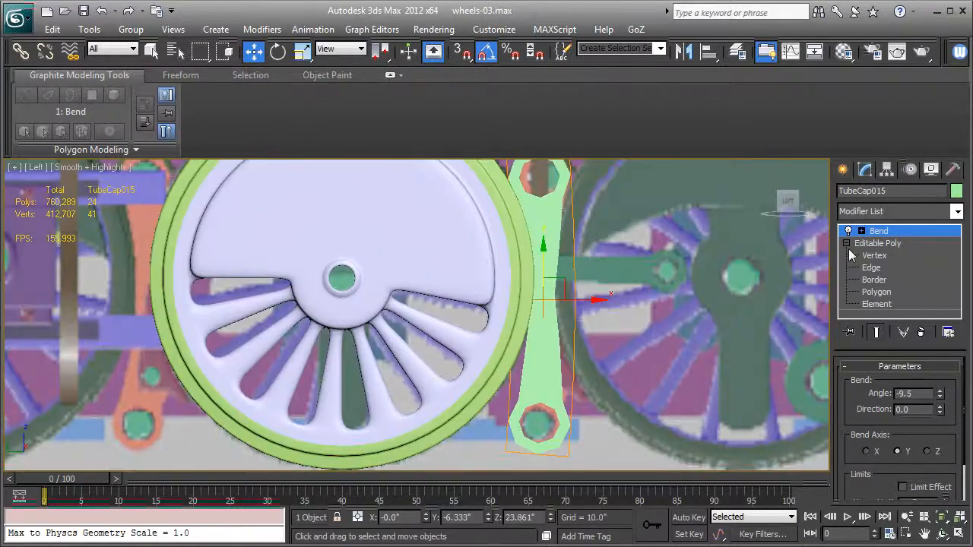
Collapse the Bend into the Editable Poly and shift the hanger about 0.2 inch sideways away from the modeled wheel.
{"action": "right_click", "coordinate": [891, 235]}
{"action": "left_click", "coordinate": [936, 368]}
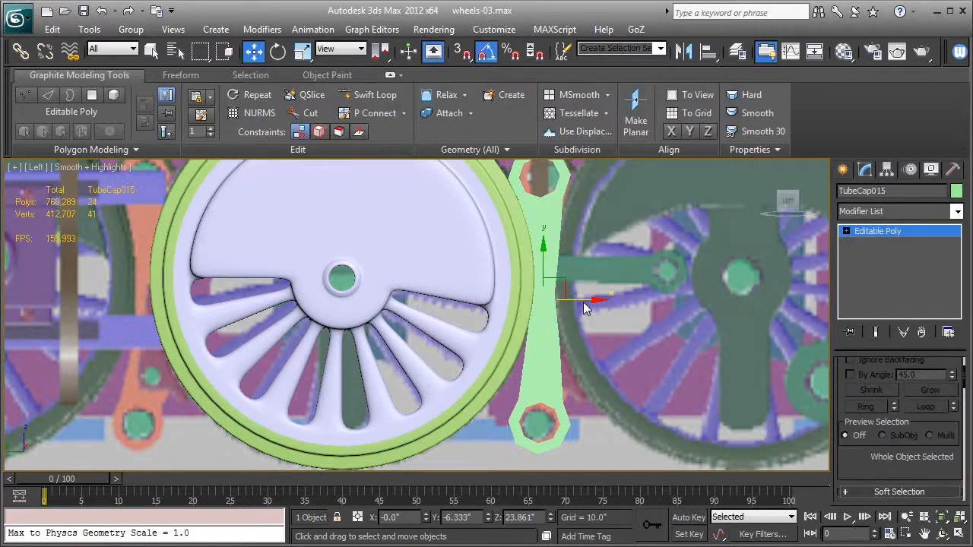
{"action": "left_click_drag", "start_coordinate": [584, 302], "coordinate": [587, 307]}
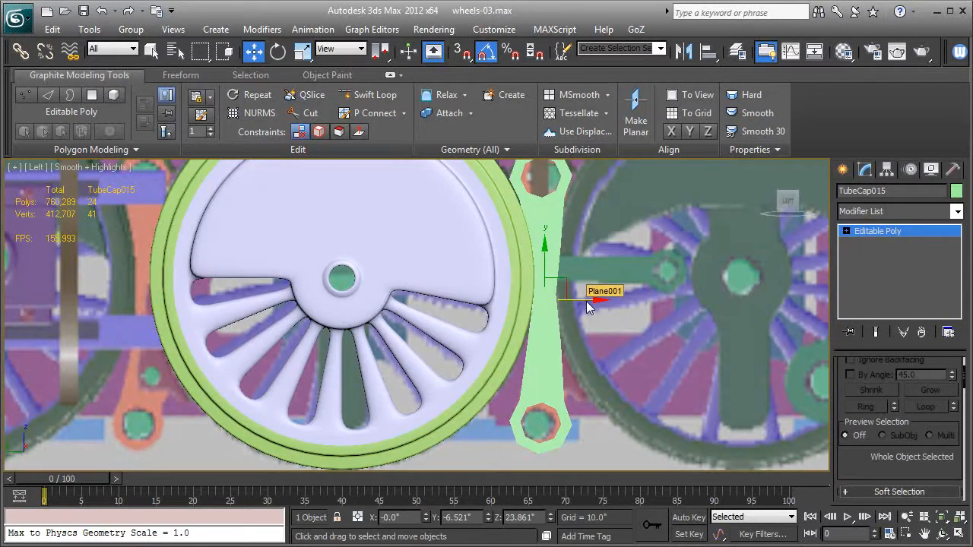
In the perspective view, move the hanger about 36.3 inches along negative X, out from the blueprint to beside the wheel.
{"action": "key", "text": "p"}
{"action": "middle_click_drag", "start_coordinate": [586, 302], "coordinate": [467, 319]}
{"action": "left_click_drag", "start_coordinate": [359, 275], "coordinate": [549, 368]}
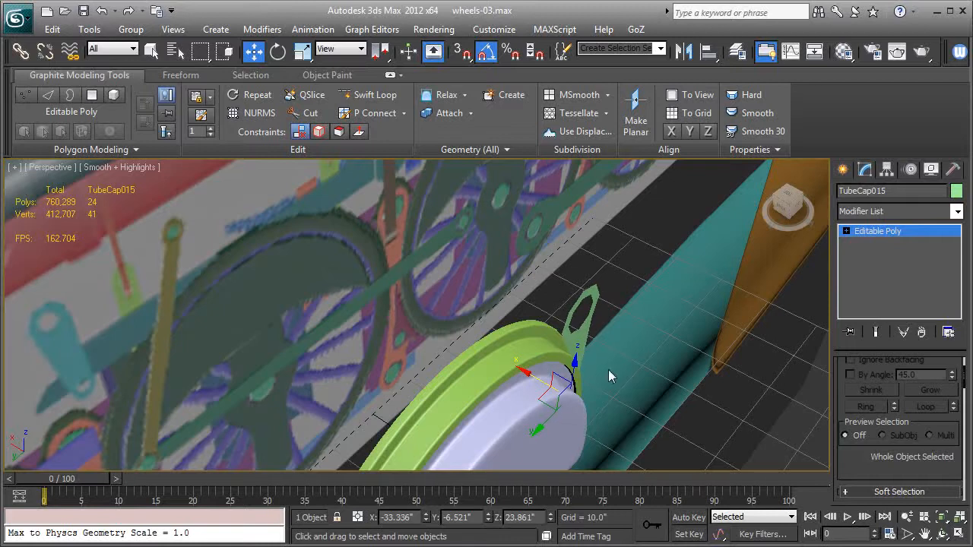
{"action": "middle_click_drag", "start_coordinate": [608, 369], "coordinate": [631, 381], "text": "alt"}
{"action": "left_click_drag", "start_coordinate": [552, 372], "coordinate": [577, 382]}
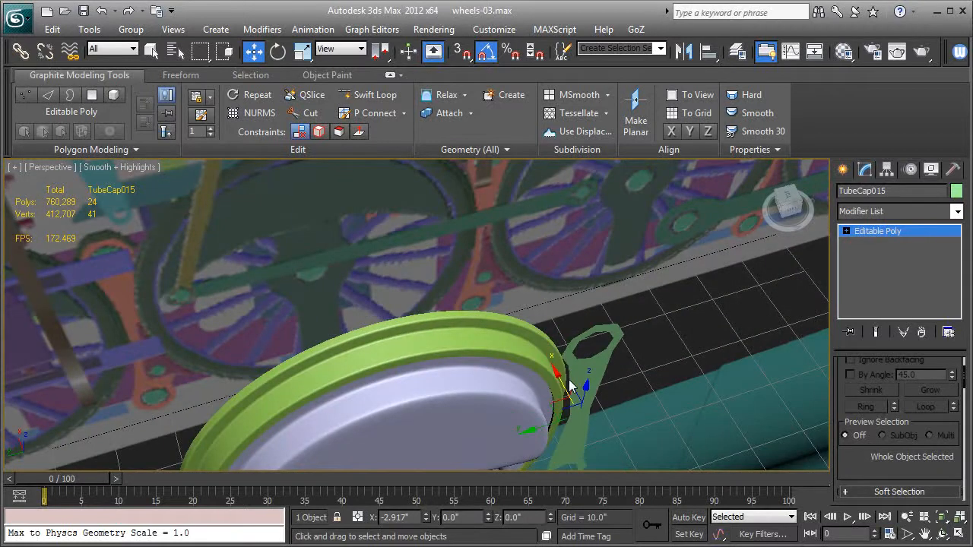
{"action": "middle_click_drag", "start_coordinate": [582, 385], "coordinate": [498, 259], "text": "alt"}
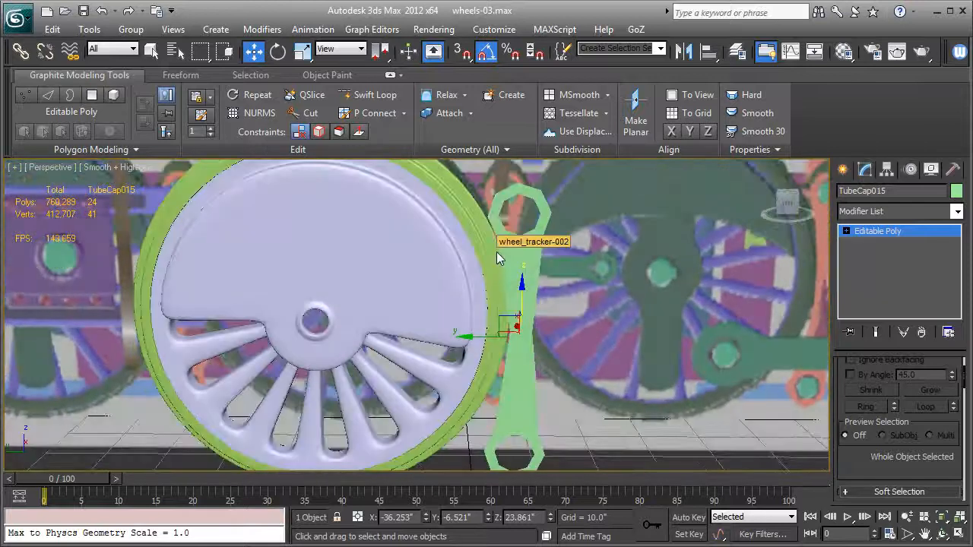
Add a TurboSmooth modifier to the hanger and display edged faces in the perspective view.
{"action": "key", "text": "l"}
{"action": "key", "text": "z"}
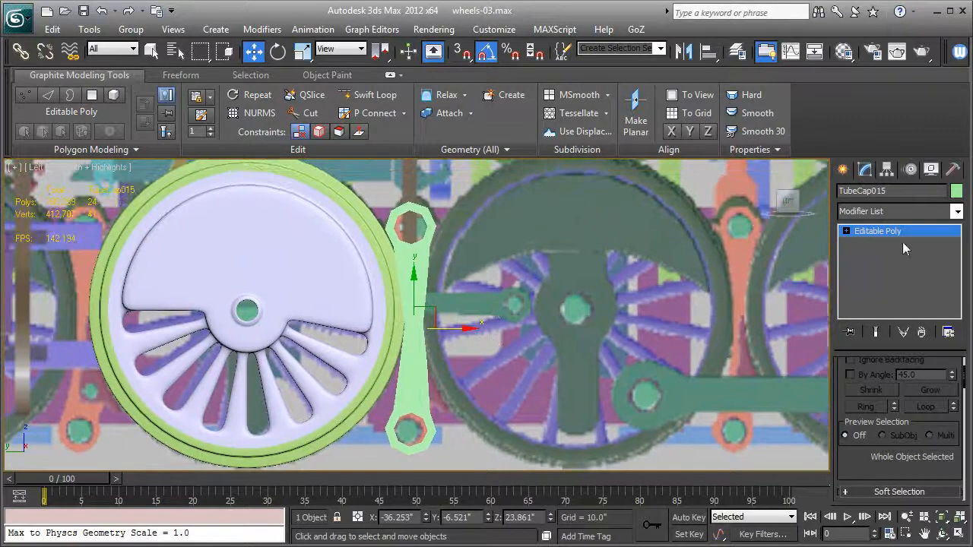
{"action": "left_click", "coordinate": [884, 210]}
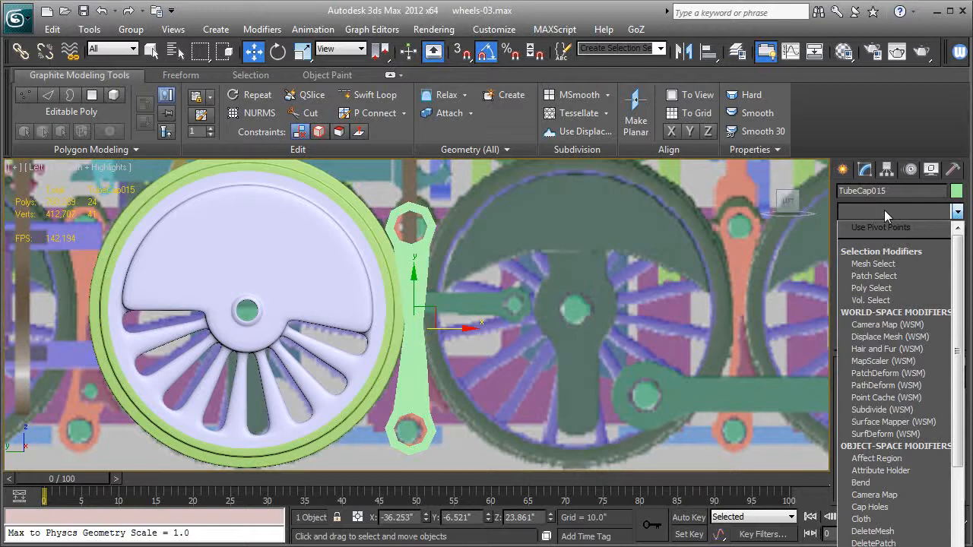
{"action": "scroll", "coordinate": [884, 210], "scroll_direction": "down", "scroll_amount": 20}
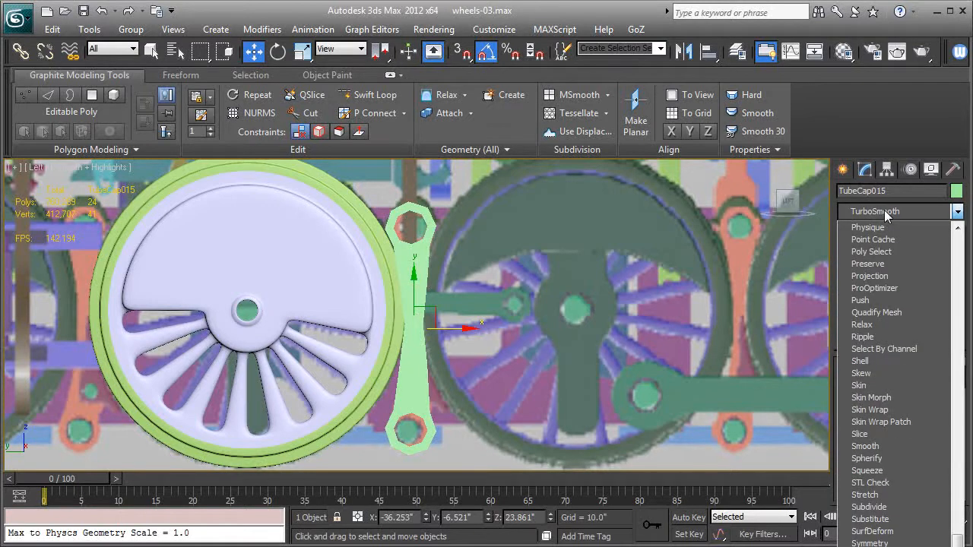
{"action": "key", "text": "Return"}
{"action": "key", "text": "p"}
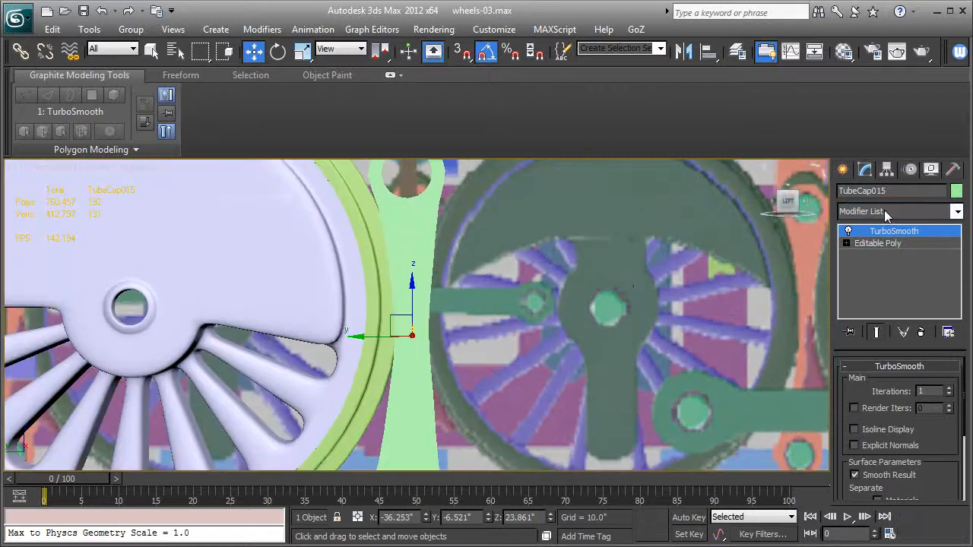
{"action": "middle_click_drag", "start_coordinate": [567, 323], "coordinate": [576, 297]}
{"action": "middle_click_drag", "start_coordinate": [464, 322], "coordinate": [503, 369], "text": "alt"}
{"action": "key", "text": "F4"}
Select the front polygons along the hanger's shaft in the Editable Poly and inset them as a group.
{"action": "left_click", "coordinate": [847, 242]}
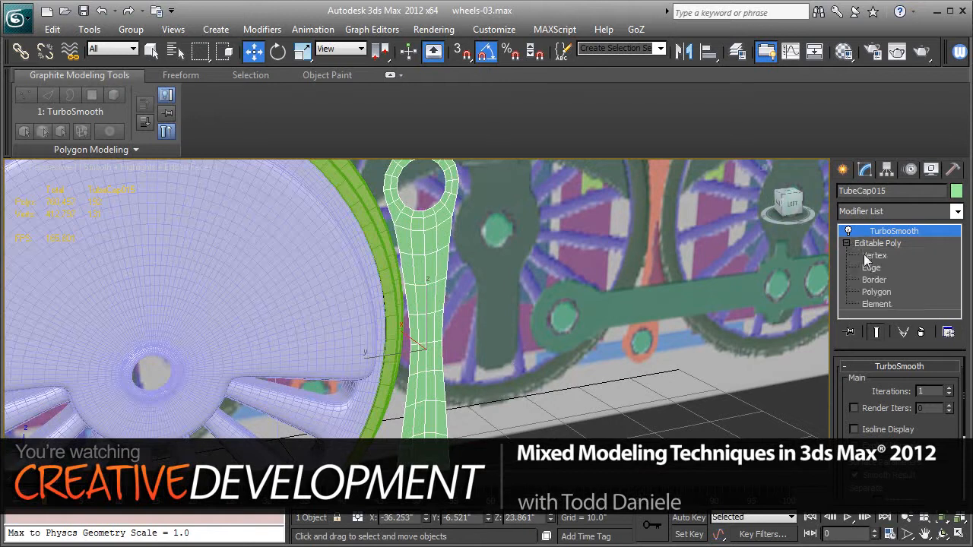
{"action": "left_click", "coordinate": [877, 292]}
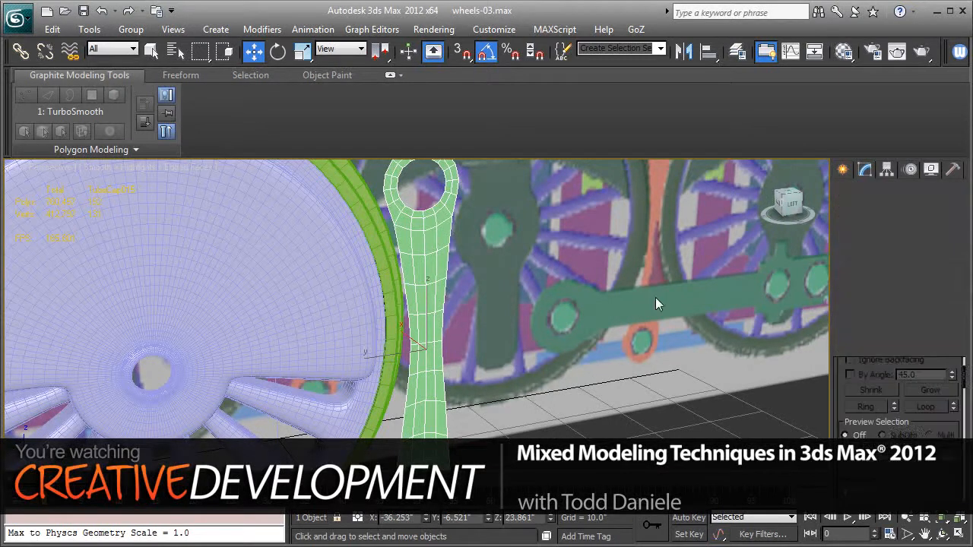
{"action": "middle_click_drag", "start_coordinate": [499, 296], "coordinate": [527, 300]}
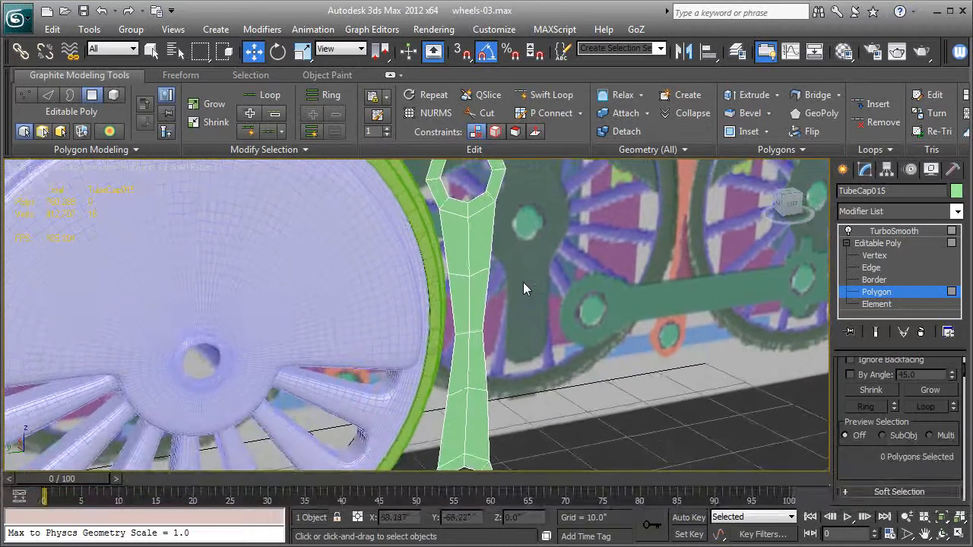
{"action": "left_click_drag", "start_coordinate": [546, 251], "coordinate": [400, 424]}
{"action": "scroll", "coordinate": [843, 456], "scroll_direction": "down", "scroll_amount": 3}
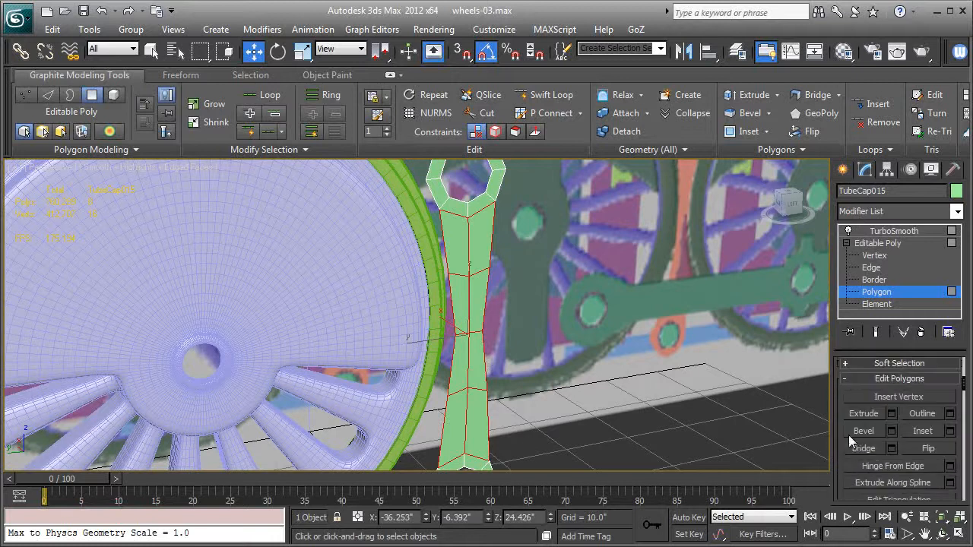
{"action": "left_click", "coordinate": [950, 431]}
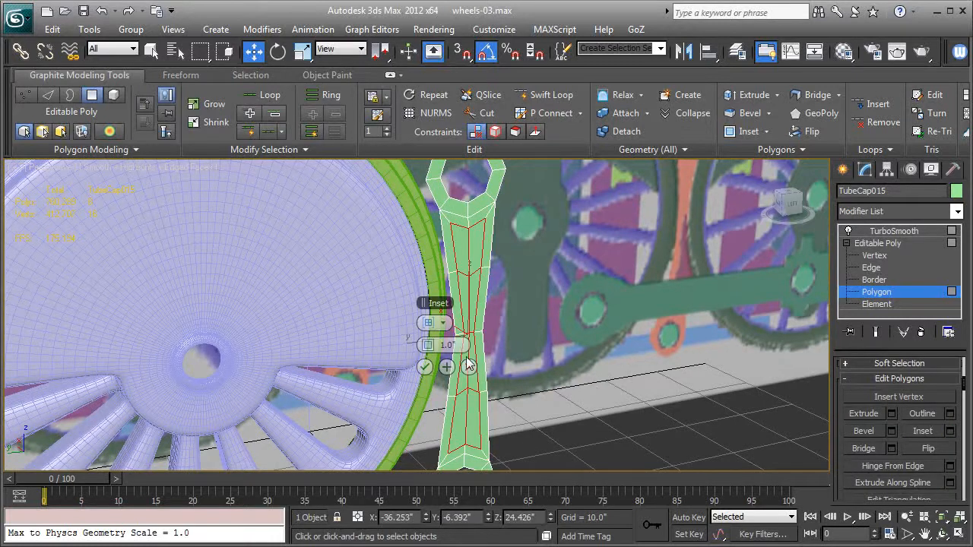
{"action": "left_click_drag", "start_coordinate": [424, 347], "coordinate": [424, 347]}
{"action": "left_click", "coordinate": [426, 368]}
{"action": "middle_click_drag", "start_coordinate": [513, 350], "coordinate": [537, 333]}
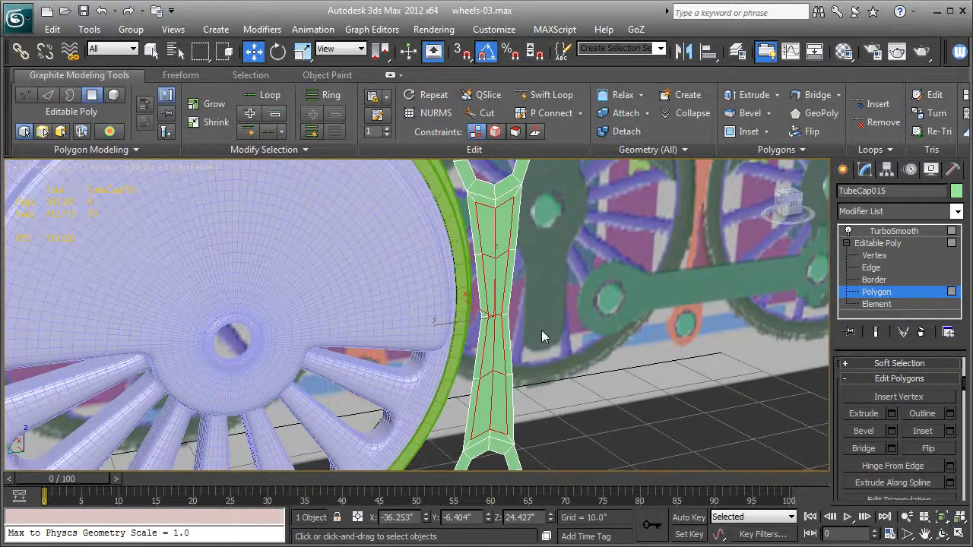
Invert the polygon selection and extrude the surrounding rim and end rings 1.1 inches, leaving the shaft's centre recessed.
{"action": "key", "text": "ctrl+i"}
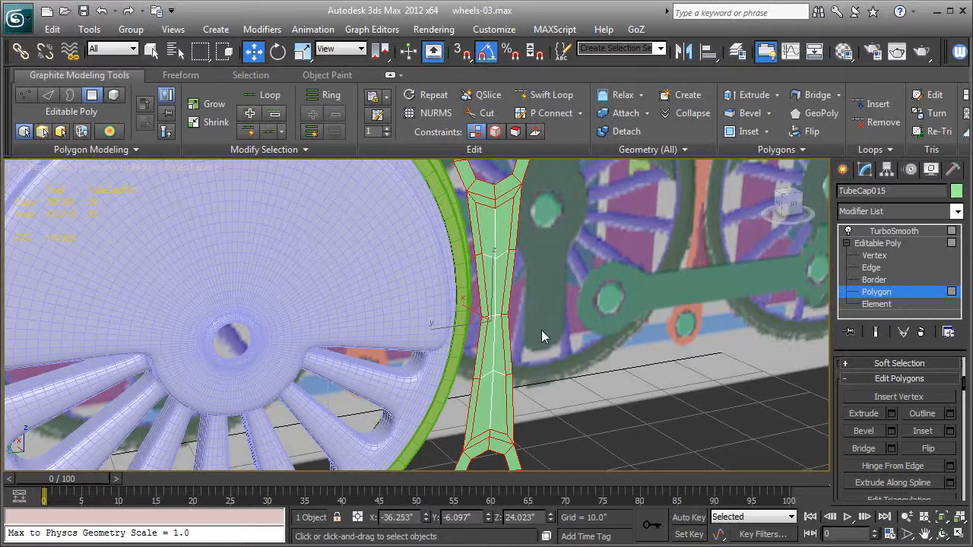
{"action": "left_click", "coordinate": [891, 414]}
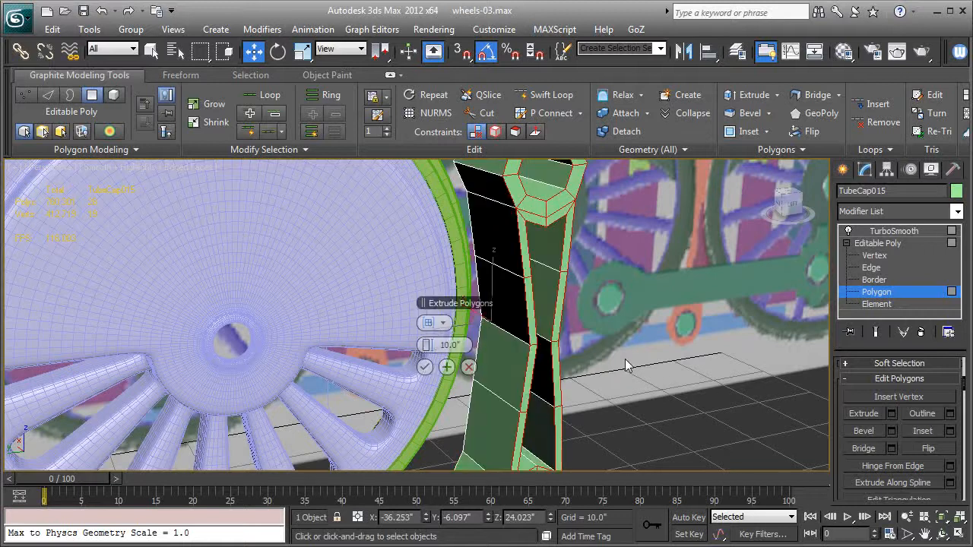
{"action": "right_click", "coordinate": [433, 345]}
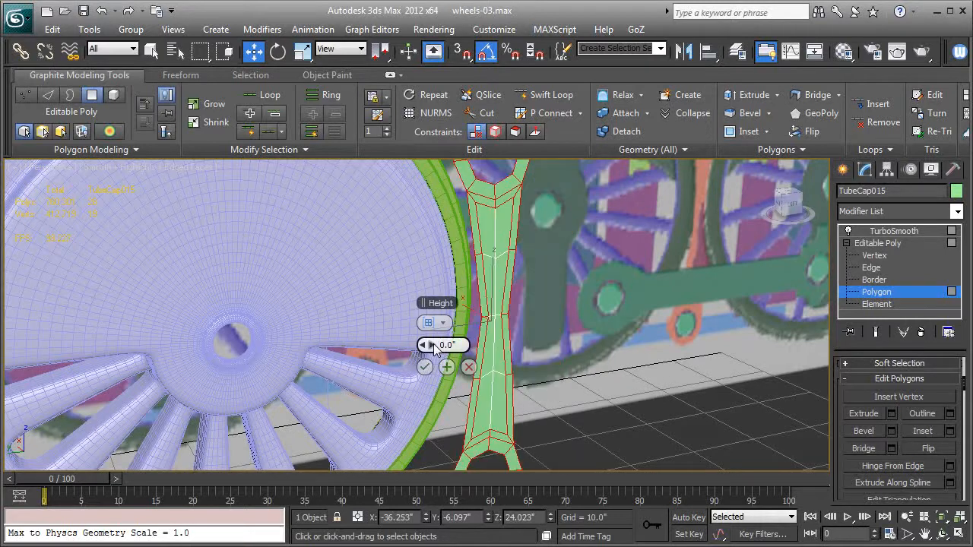
{"action": "left_click_drag", "start_coordinate": [434, 347], "coordinate": [442, 348]}
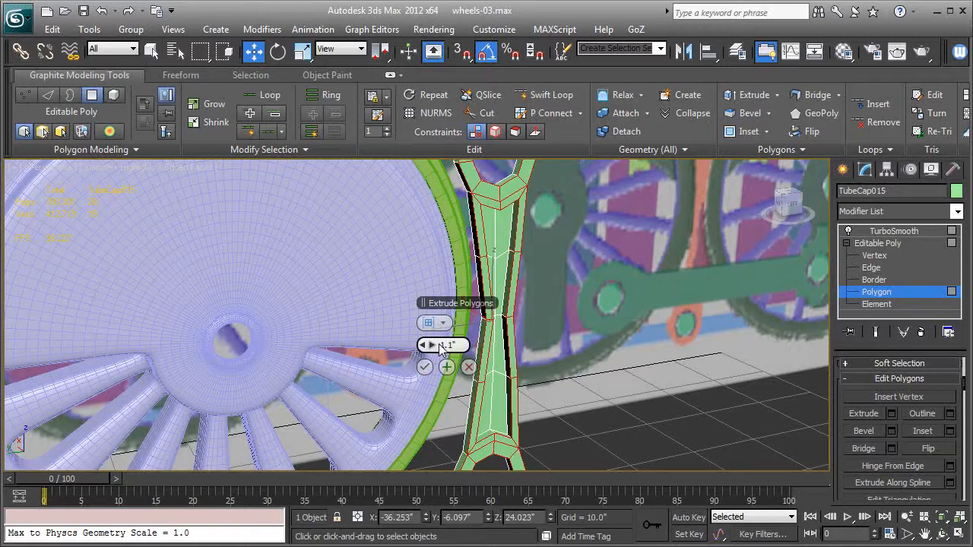
{"action": "left_click", "coordinate": [424, 367]}
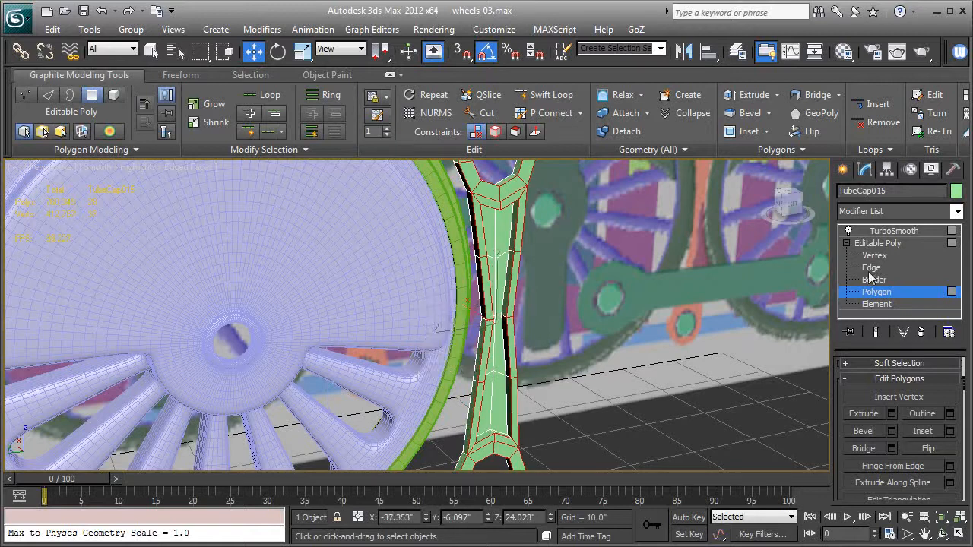
Set the hanger's TurboSmooth iterations to 2 and inspect the smoothed shape without edged faces.
{"action": "left_click", "coordinate": [877, 243]}
{"action": "left_click", "coordinate": [894, 231]}
{"action": "middle_click_drag", "start_coordinate": [766, 282], "coordinate": [601, 280], "text": "alt"}
{"action": "left_click", "coordinate": [948, 387]}
{"action": "scroll", "coordinate": [714, 320], "scroll_direction": "down", "scroll_amount": 4}
{"action": "mouse_move", "coordinate": [611, 326]}
{"action": "middle_mouse_down", "text": "alt"}
{"action": "mouse_move", "coordinate": [616, 337]}
{"action": "mouse_move", "coordinate": [615, 312]}
{"action": "mouse_move", "coordinate": [484, 324]}
{"action": "mouse_move", "coordinate": [437, 358]}
{"action": "mouse_move", "coordinate": [610, 344]}
{"action": "middle_mouse_up", "text": "alt"}
{"action": "scroll", "coordinate": [585, 316], "scroll_direction": "up", "scroll_amount": 3}
{"action": "key", "text": "F4"}
Extrude the two side polygons on the lower half of the shaft outward, on the side away from the modeled wheel.
{"action": "left_click", "coordinate": [874, 255]}
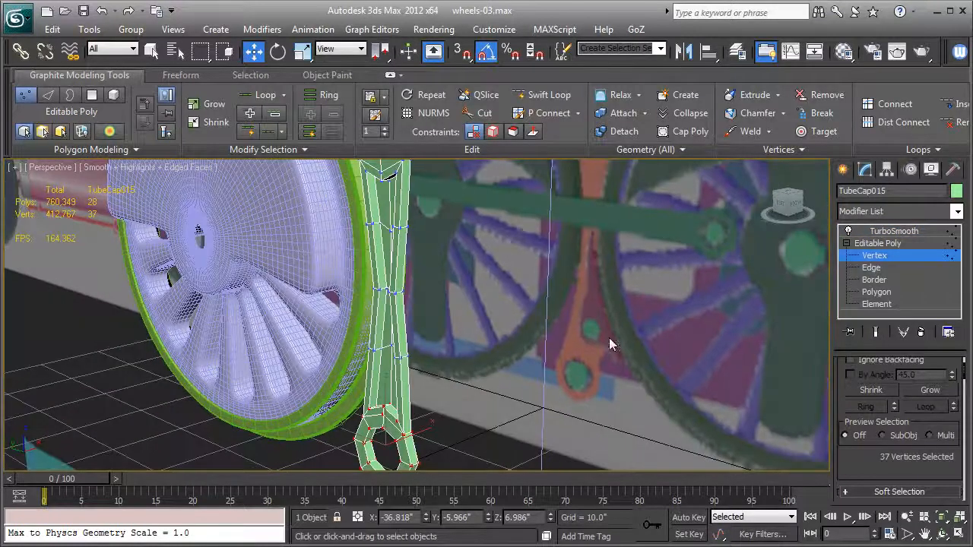
{"action": "left_click", "coordinate": [890, 292]}
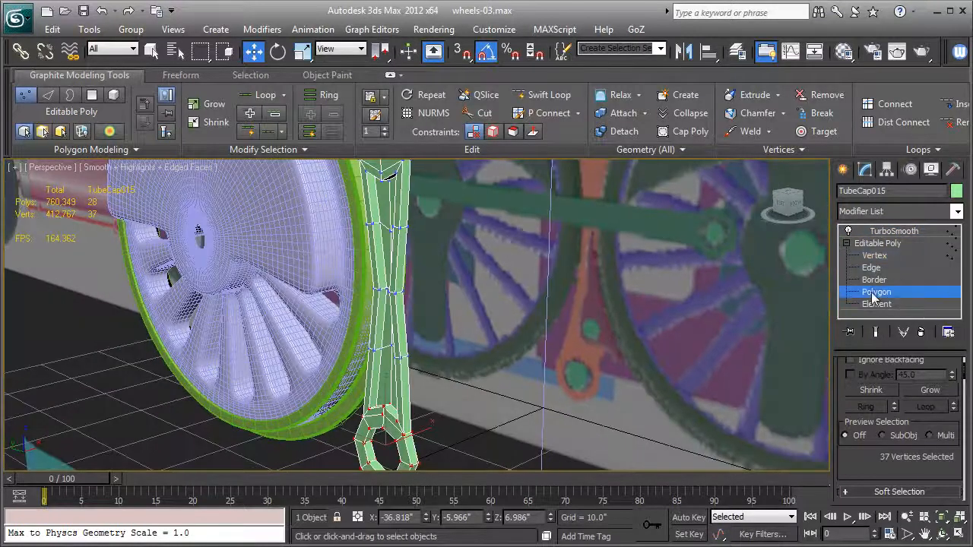
{"action": "left_click", "coordinate": [404, 385]}
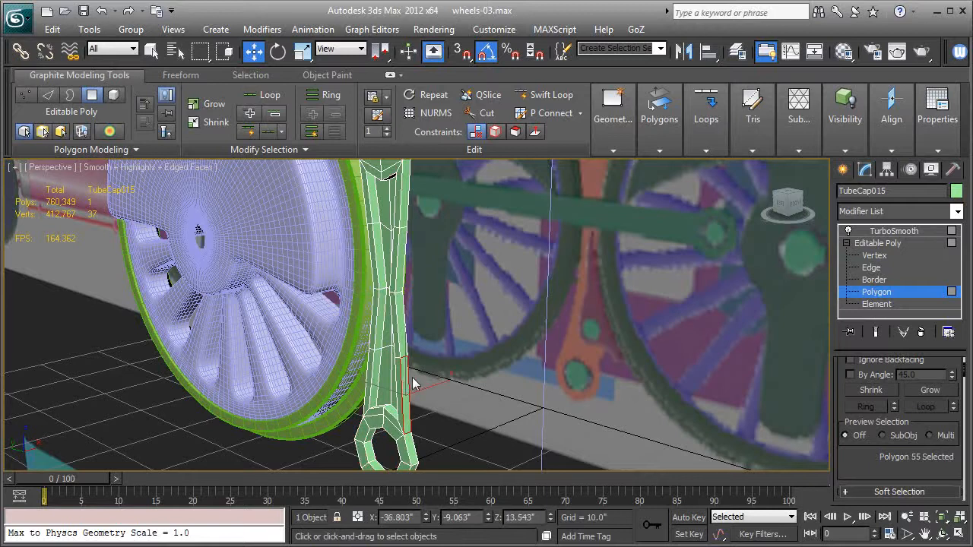
{"action": "left_click", "coordinate": [405, 345], "text": "ctrl"}
{"action": "middle_click_drag", "start_coordinate": [410, 353], "coordinate": [462, 354], "text": "alt"}
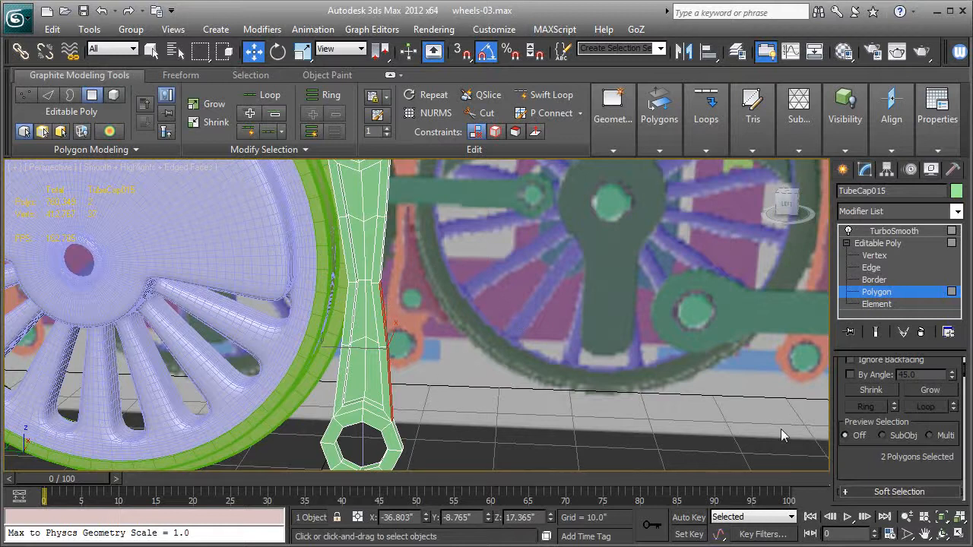
{"action": "scroll", "coordinate": [862, 463], "scroll_direction": "down", "scroll_amount": 4}
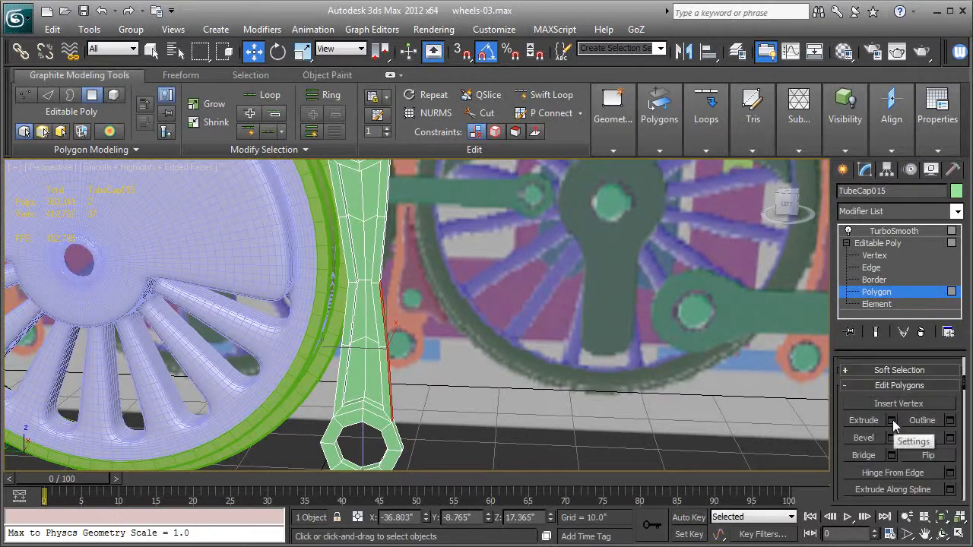
{"action": "left_click", "coordinate": [891, 420]}
{"action": "left_click_drag", "start_coordinate": [439, 345], "coordinate": [451, 346]}
{"action": "left_click", "coordinate": [424, 366]}
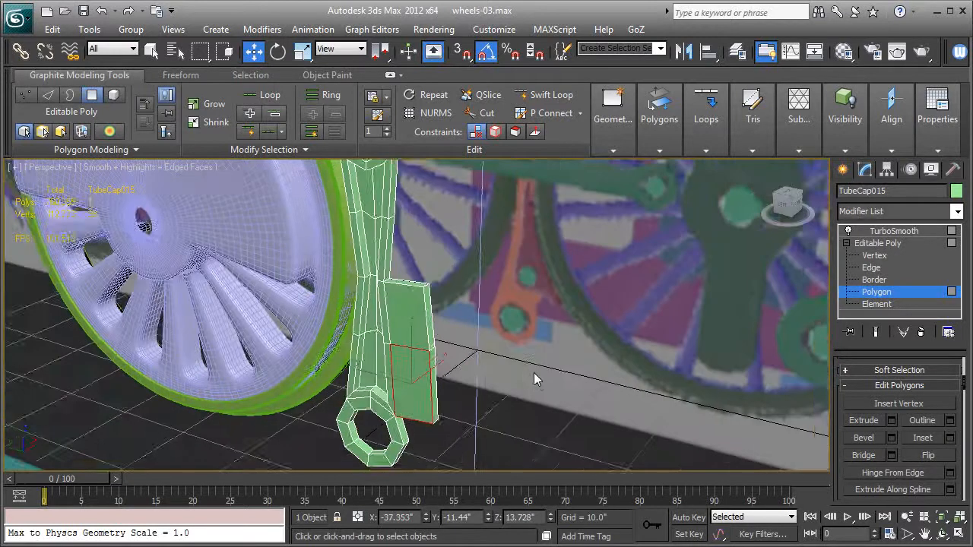
Move the upper outer edge of the new side extrusion inward against the shaft and lower it slightly.
{"action": "middle_click_drag", "start_coordinate": [534, 373], "coordinate": [572, 354], "text": "alt"}
{"action": "left_click", "coordinate": [870, 256]}
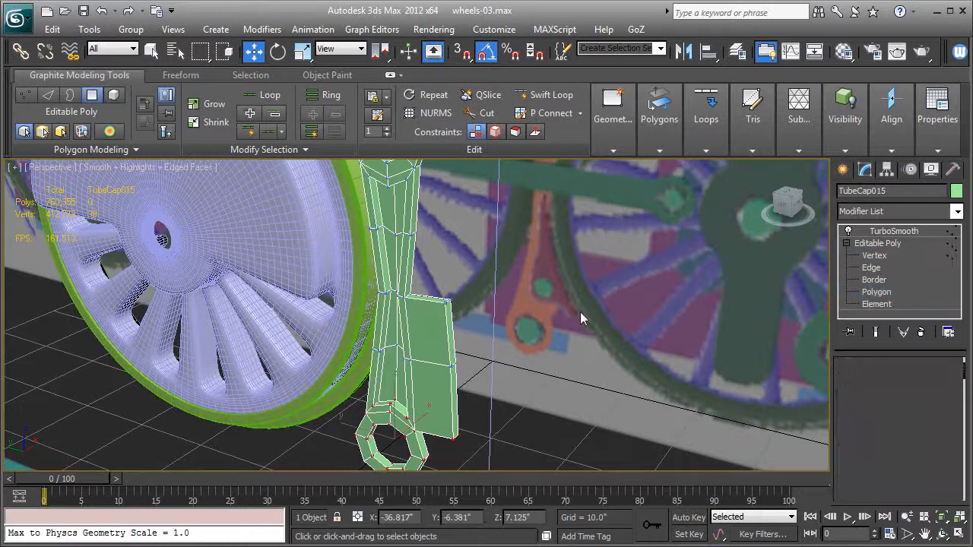
{"action": "left_click", "coordinate": [871, 268]}
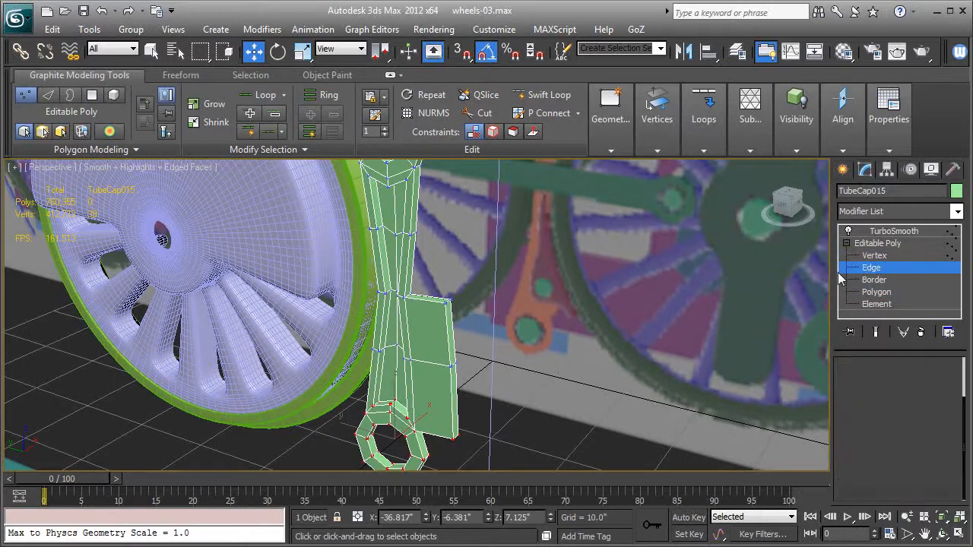
{"action": "left_click", "coordinate": [449, 308]}
{"action": "scroll", "coordinate": [450, 316], "scroll_direction": "up", "scroll_amount": 5}
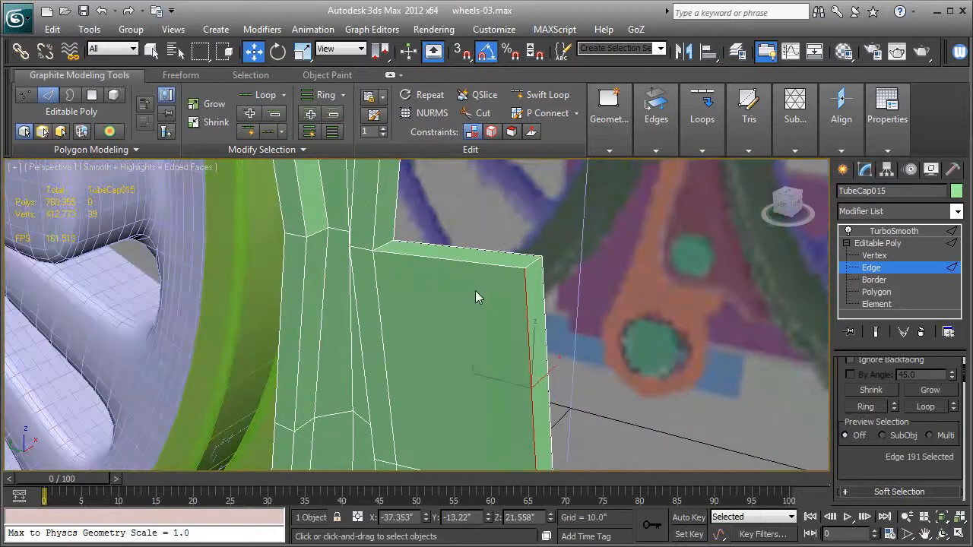
{"action": "left_click", "coordinate": [531, 263]}
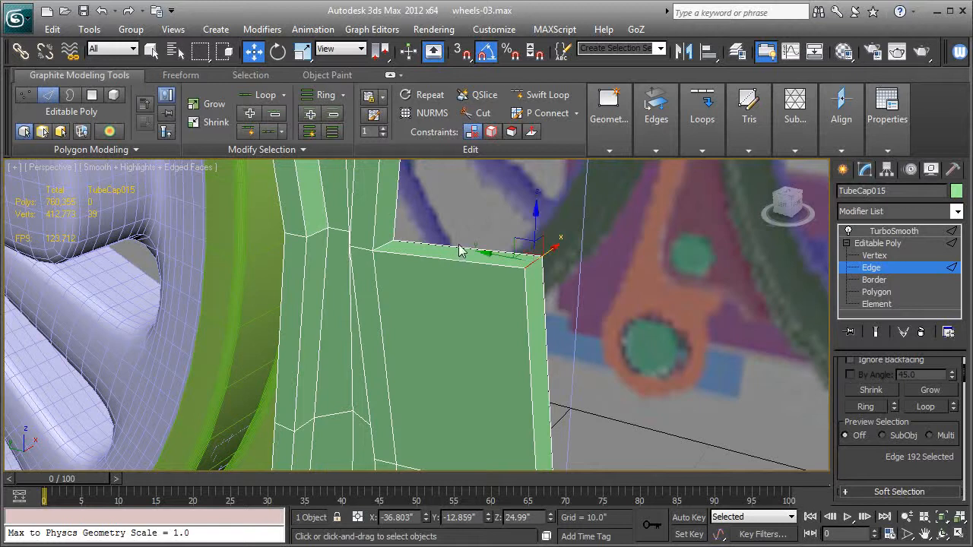
{"action": "left_click_drag", "start_coordinate": [500, 261], "coordinate": [361, 240]}
{"action": "scroll", "coordinate": [362, 241], "scroll_direction": "down", "scroll_amount": 2}
{"action": "scroll", "coordinate": [397, 228], "scroll_direction": "up", "scroll_amount": 3}
{"action": "middle_click_drag", "start_coordinate": [397, 228], "coordinate": [425, 267]}
{"action": "left_click_drag", "start_coordinate": [416, 265], "coordinate": [420, 265]}
{"action": "key", "text": "ctrl+z"}
{"action": "left_click_drag", "start_coordinate": [467, 245], "coordinate": [489, 318]}
Collapse the two short edges between the side extrusion's upper corner and the shaft so the extrusion starts flush.
{"action": "left_click", "coordinate": [471, 295]}
{"action": "left_click", "coordinate": [445, 314], "text": "ctrl"}
{"action": "scroll", "coordinate": [855, 456], "scroll_direction": "down", "scroll_amount": 5}
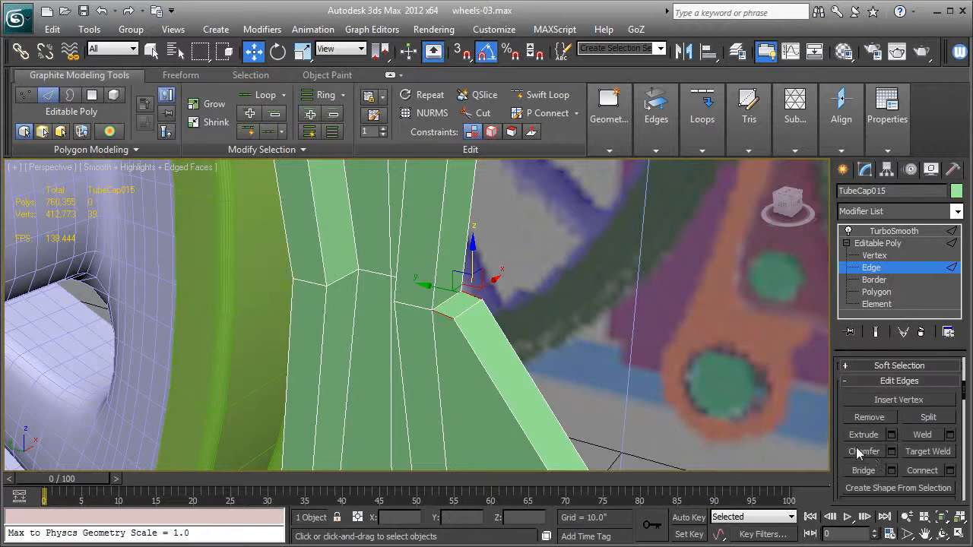
{"action": "scroll", "coordinate": [959, 479], "scroll_direction": "down", "scroll_amount": 3}
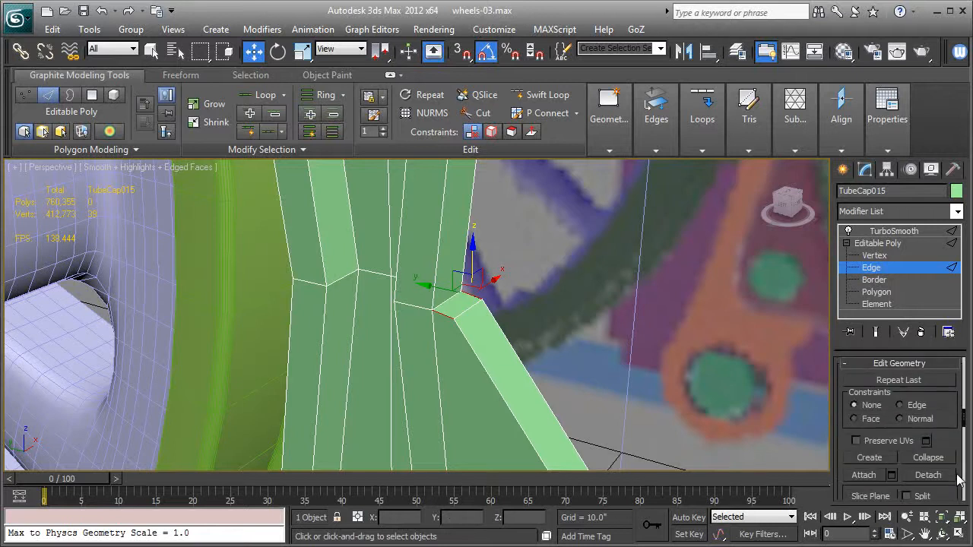
{"action": "left_click", "coordinate": [941, 460]}
Move the side extrusion's lower outer edge inward to about Y -11.5 and Z 11.2 inches, tapering it toward the bottom ring.
{"action": "middle_click_drag", "start_coordinate": [628, 350], "coordinate": [635, 281]}
{"action": "scroll", "coordinate": [634, 281], "scroll_direction": "down", "scroll_amount": 5}
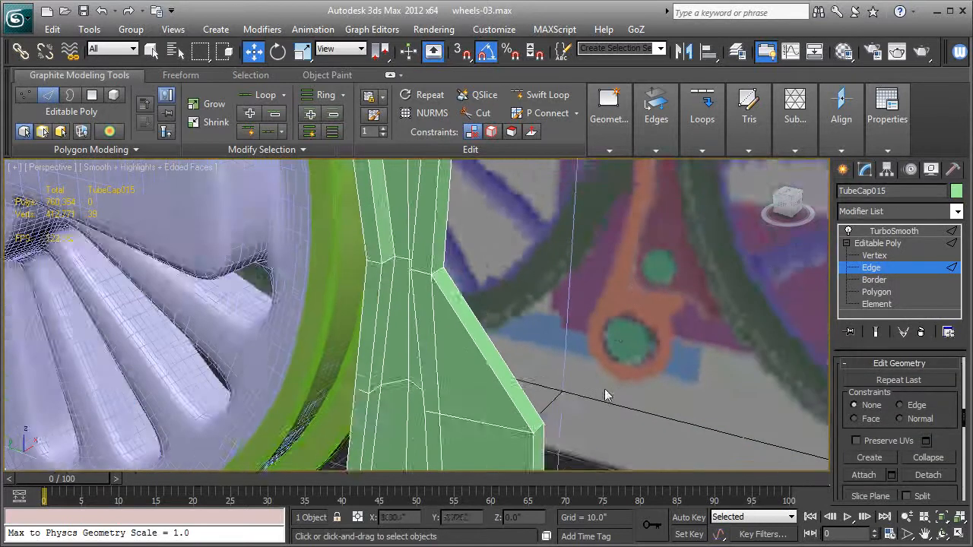
{"action": "middle_click_drag", "start_coordinate": [606, 399], "coordinate": [629, 275]}
{"action": "middle_click_drag", "start_coordinate": [600, 346], "coordinate": [622, 280], "text": "alt"}
{"action": "middle_click_drag", "start_coordinate": [636, 350], "coordinate": [648, 263]}
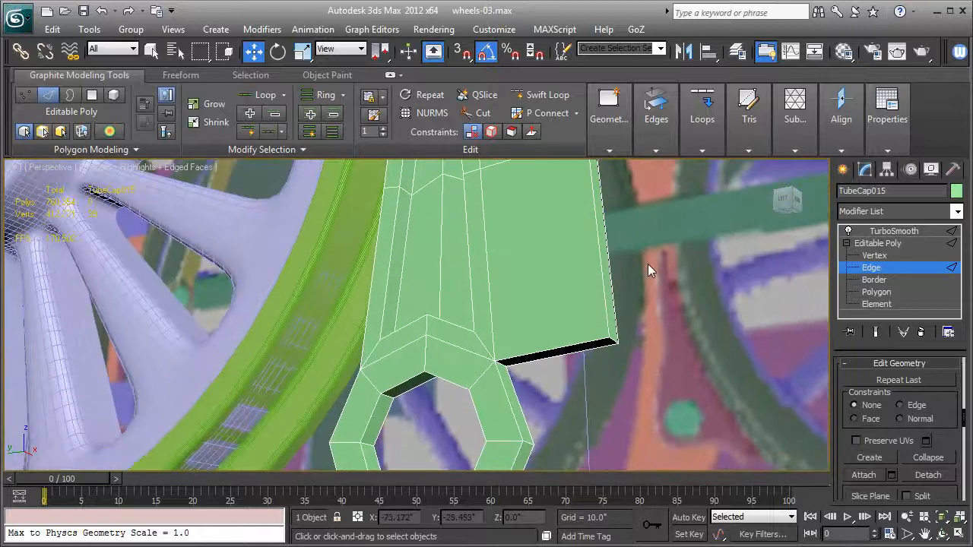
{"action": "middle_click_drag", "start_coordinate": [578, 378], "coordinate": [628, 308], "text": "alt"}
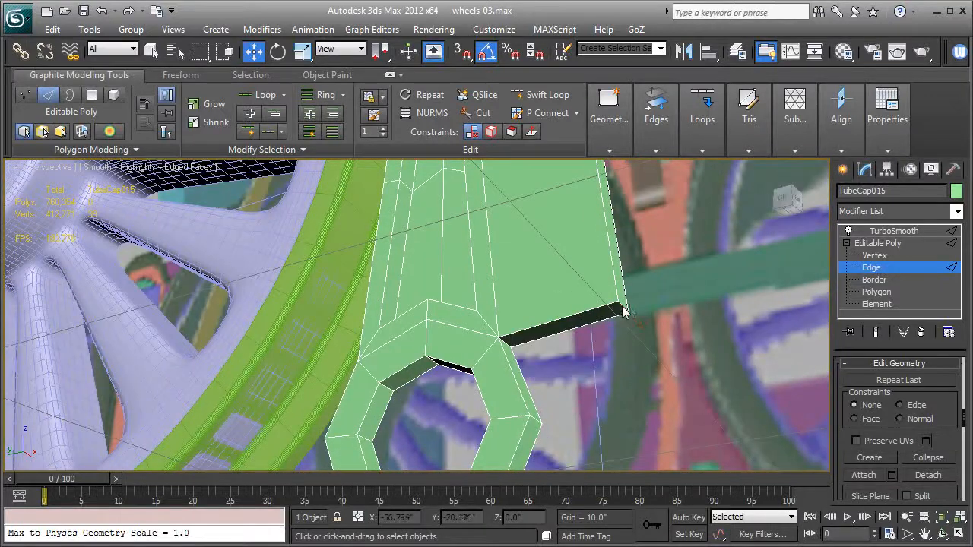
{"action": "left_click", "coordinate": [621, 311]}
{"action": "left_click_drag", "start_coordinate": [620, 308], "coordinate": [498, 332]}
{"action": "left_click_drag", "start_coordinate": [520, 299], "coordinate": [531, 270]}
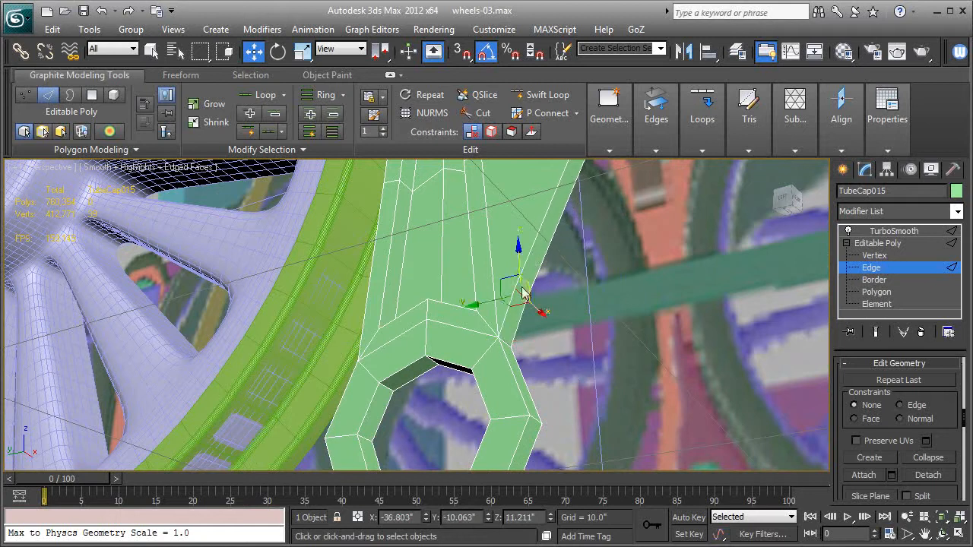
{"action": "left_click_drag", "start_coordinate": [490, 306], "coordinate": [551, 296]}
{"action": "scroll", "coordinate": [553, 258], "scroll_direction": "down", "scroll_amount": 5}
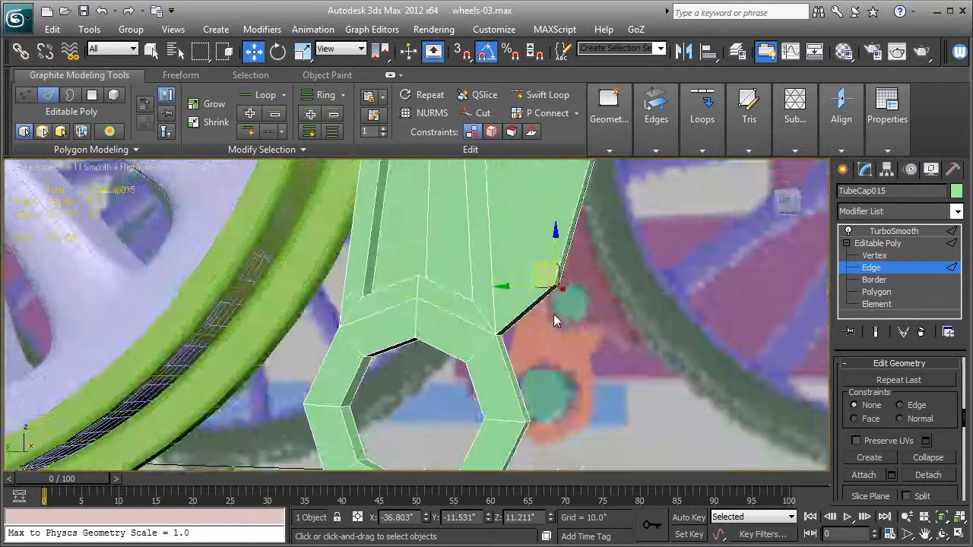
{"action": "middle_click_drag", "start_coordinate": [551, 253], "coordinate": [531, 330]}
Inspect the smoothed side extrusion at TurboSmooth level with and without edged faces, and return to polygon editing.
{"action": "key", "text": "F4"}
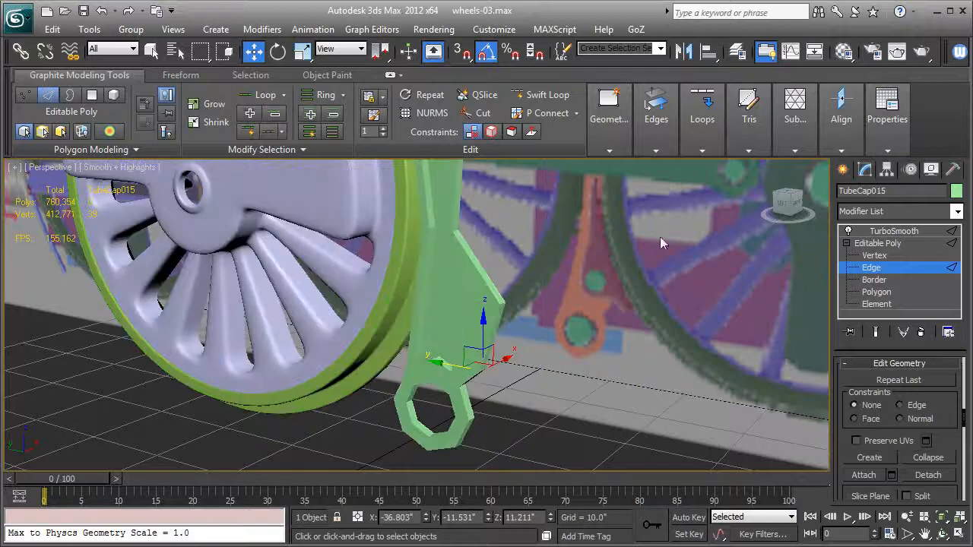
{"action": "left_click", "coordinate": [880, 243]}
{"action": "left_click", "coordinate": [894, 231]}
{"action": "scroll", "coordinate": [533, 293], "scroll_direction": "up", "scroll_amount": 3}
{"action": "mouse_move", "coordinate": [534, 294]}
{"action": "middle_mouse_down", "text": "alt"}
{"action": "mouse_move", "coordinate": [593, 287]}
{"action": "mouse_move", "coordinate": [562, 287]}
{"action": "mouse_move", "coordinate": [613, 316]}
{"action": "mouse_move", "coordinate": [600, 319]}
{"action": "middle_mouse_up", "text": "alt"}
{"action": "scroll", "coordinate": [576, 287], "scroll_direction": "up", "scroll_amount": 3}
{"action": "key", "text": "F4"}
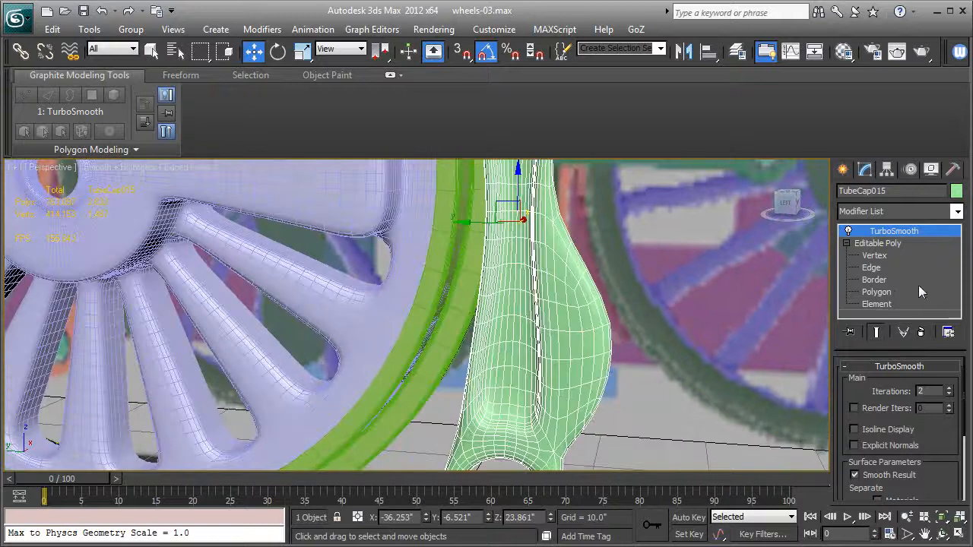
{"action": "left_click", "coordinate": [949, 293]}
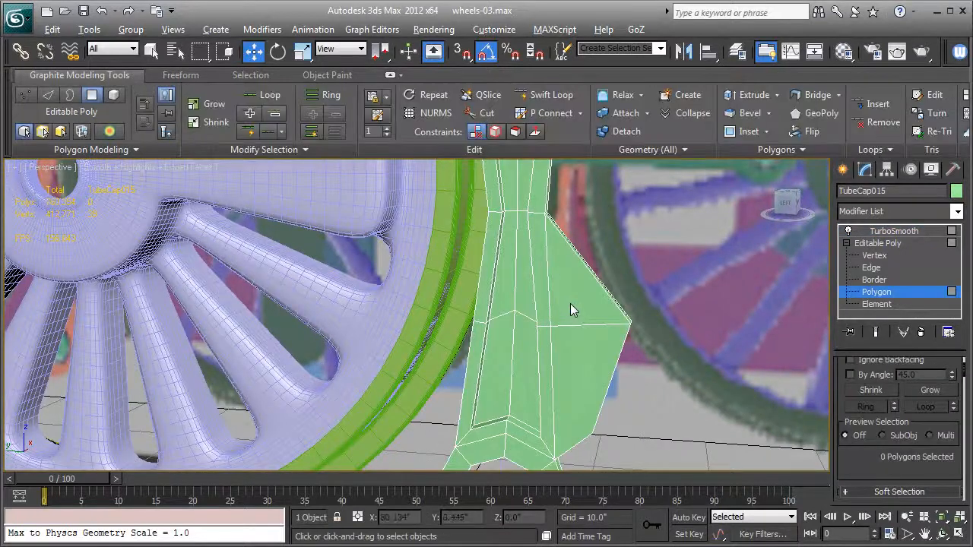
Inset the two front polygons of the link's side flange by 0.807 inches.
{"action": "middle_click_drag", "start_coordinate": [571, 305], "coordinate": [573, 325], "text": "alt"}
{"action": "left_click", "coordinate": [573, 325]}
{"action": "left_click", "coordinate": [563, 353], "text": "ctrl"}
{"action": "scroll", "coordinate": [874, 444], "scroll_direction": "down", "scroll_amount": 4}
{"action": "left_click", "coordinate": [949, 464]}
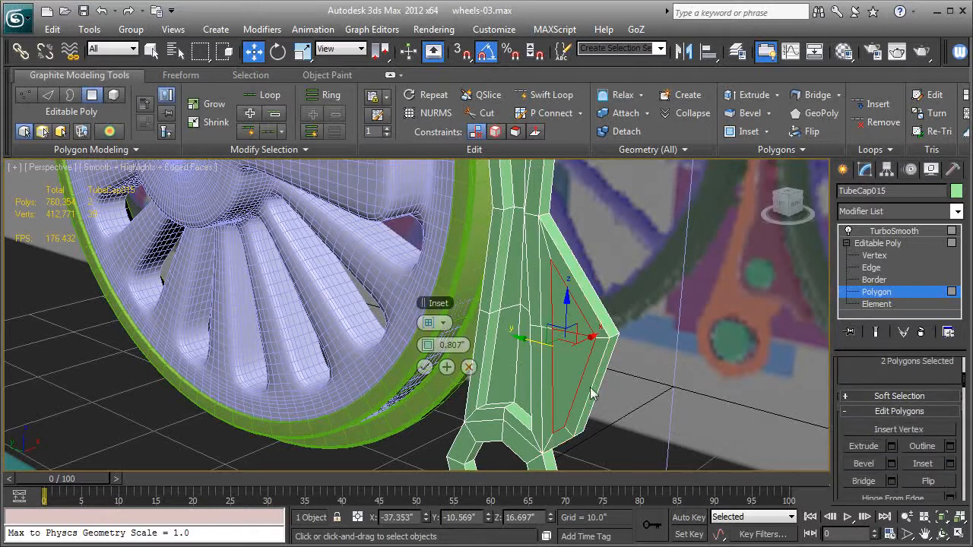
{"action": "left_click", "coordinate": [424, 367]}
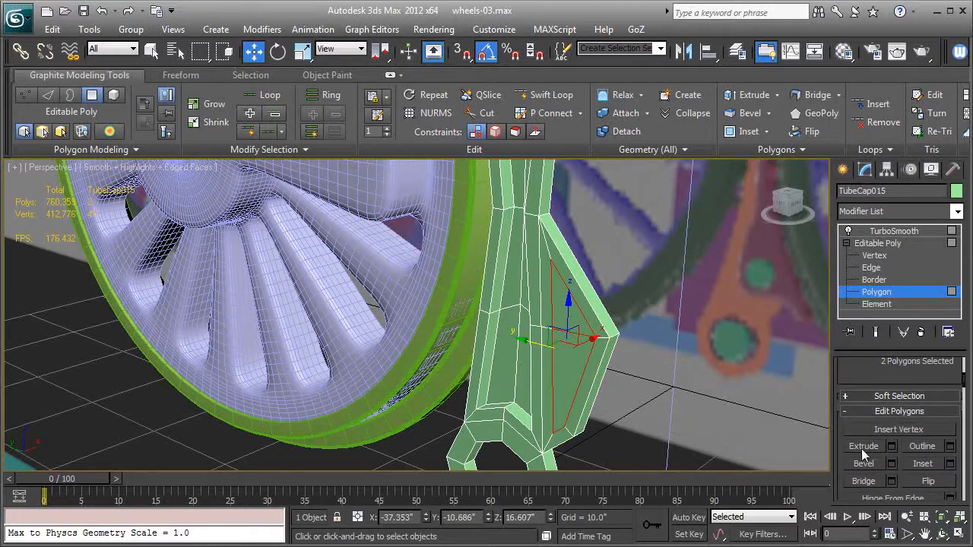
Extrude the inset flange polygons slightly inward to form a recess and inspect it at TurboSmooth level.
{"action": "left_click", "coordinate": [891, 447]}
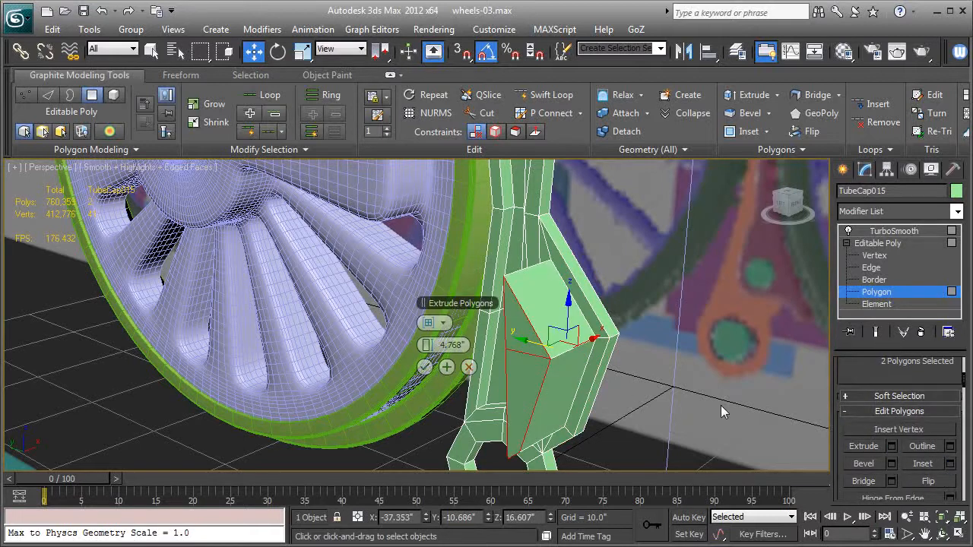
{"action": "right_click", "coordinate": [431, 345]}
{"action": "left_click", "coordinate": [422, 345]}
{"action": "left_click_drag", "start_coordinate": [421, 349], "coordinate": [425, 361]}
{"action": "left_click", "coordinate": [427, 368]}
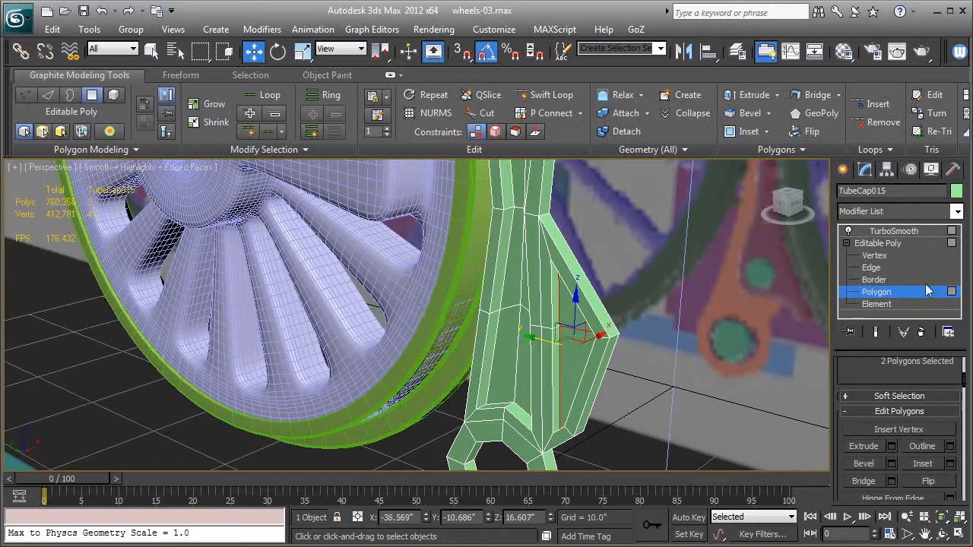
{"action": "left_click", "coordinate": [891, 231]}
{"action": "key", "text": "F4"}
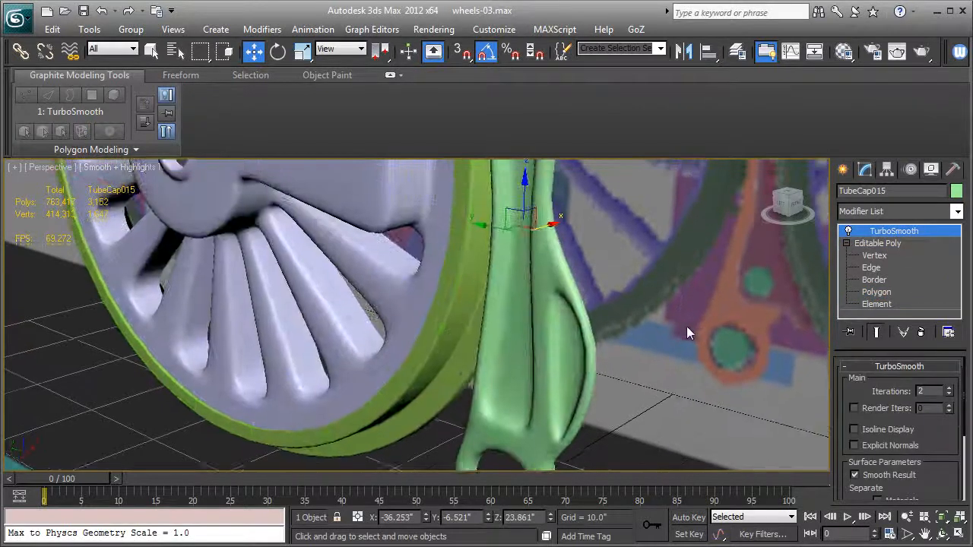
{"action": "scroll", "coordinate": [688, 326], "scroll_direction": "down", "scroll_amount": 3}
{"action": "middle_click_drag", "start_coordinate": [694, 325], "coordinate": [754, 316], "text": "alt"}
{"action": "scroll", "coordinate": [715, 336], "scroll_direction": "up", "scroll_amount": 3}
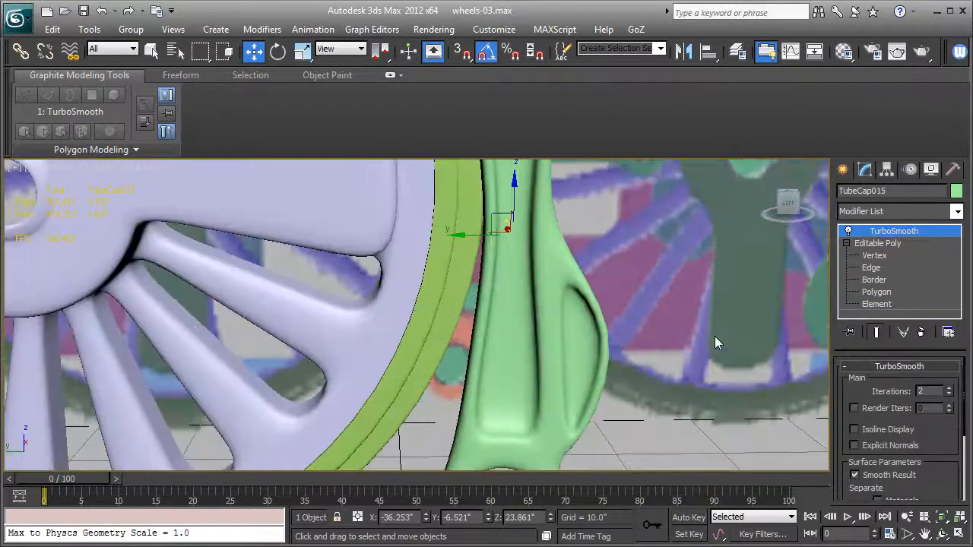
Raise the four vertices at the lower end of the flange recess to about Z 11.9 inches and return to TurboSmooth level.
{"action": "left_click", "coordinate": [872, 255]}
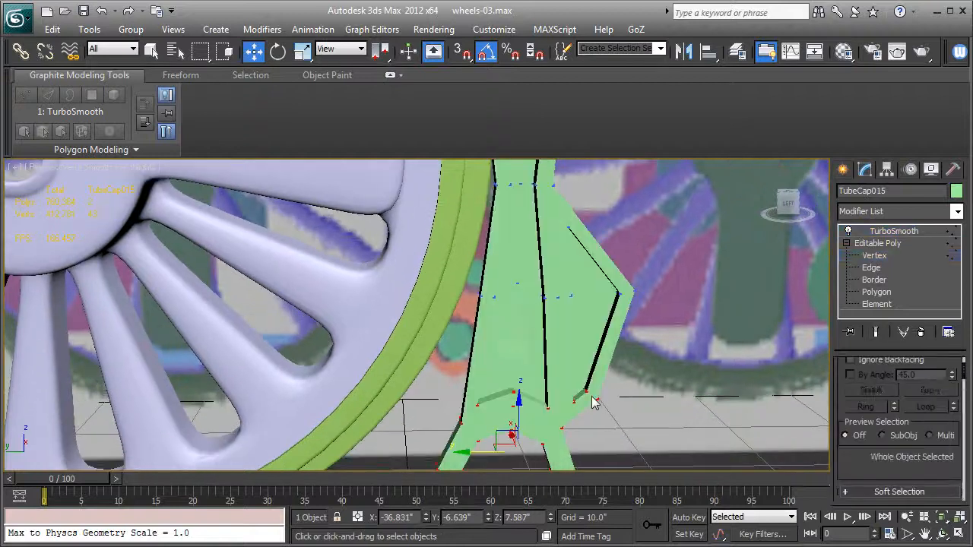
{"action": "key", "text": "F4"}
{"action": "left_click", "coordinate": [642, 430]}
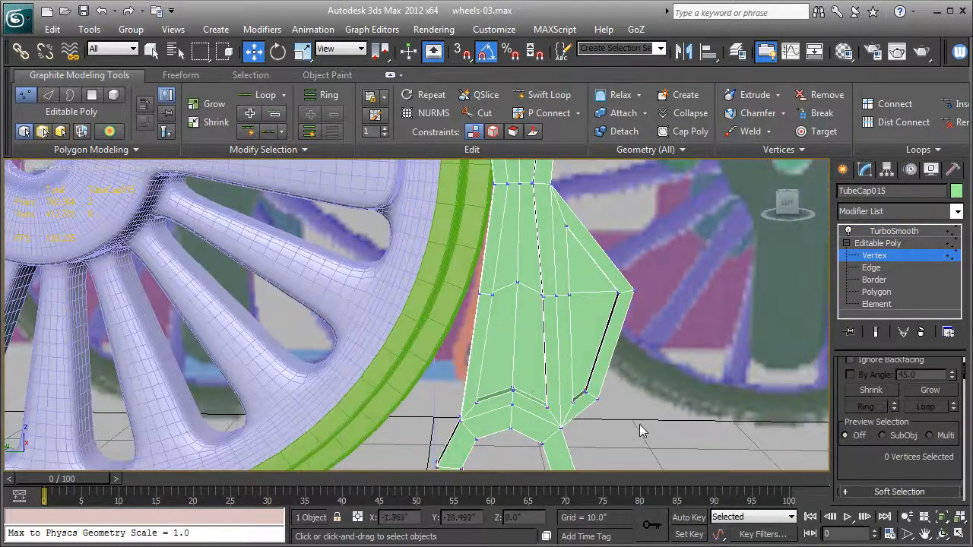
{"action": "key", "text": "F3"}
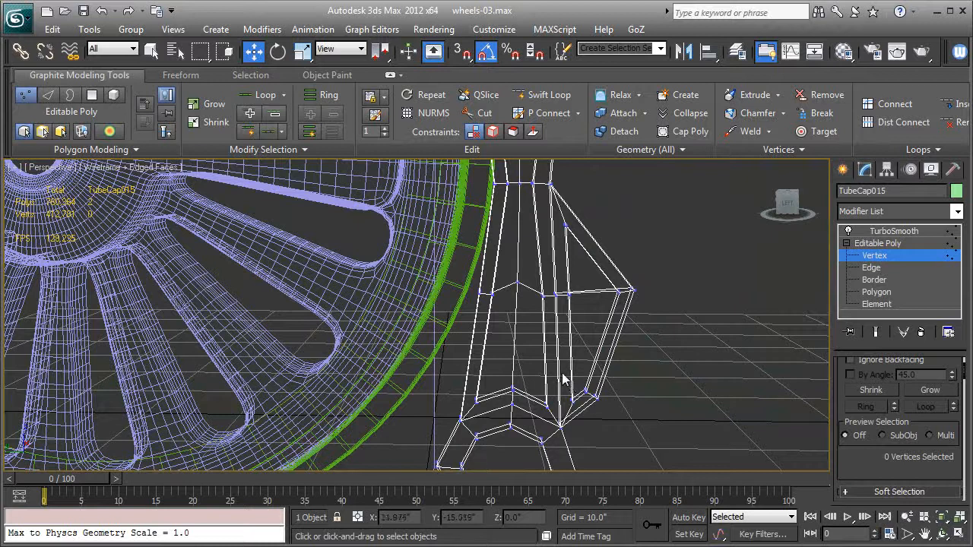
{"action": "key", "text": "F3"}
{"action": "left_click_drag", "start_coordinate": [588, 408], "coordinate": [582, 353]}
{"action": "key", "text": "F4"}
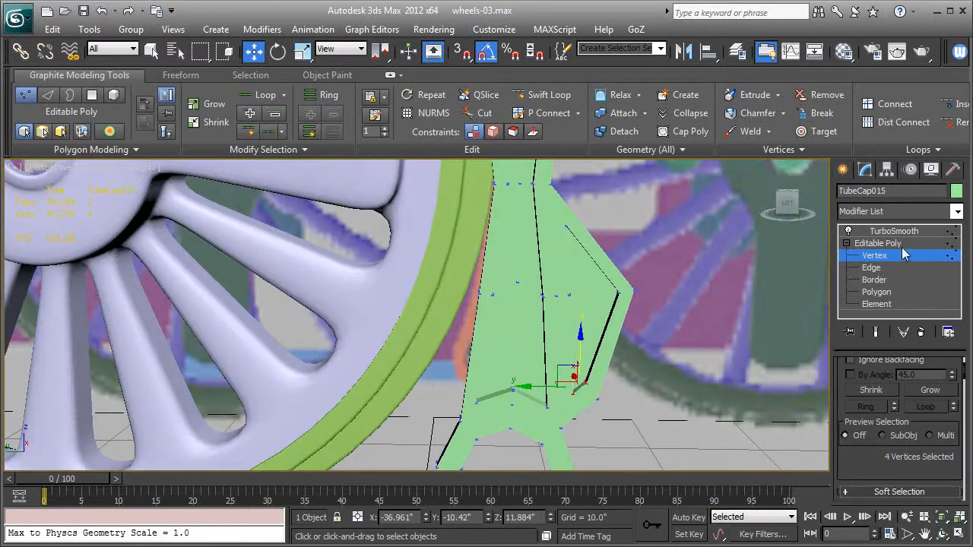
{"action": "left_click", "coordinate": [876, 244]}
{"action": "left_click", "coordinate": [889, 231]}
Isolate the link and delete the two back polygons of its side flange.
{"action": "middle_click_drag", "start_coordinate": [731, 317], "coordinate": [641, 319], "text": "alt"}
{"action": "key", "text": "alt+q"}
{"action": "key", "text": "F4"}
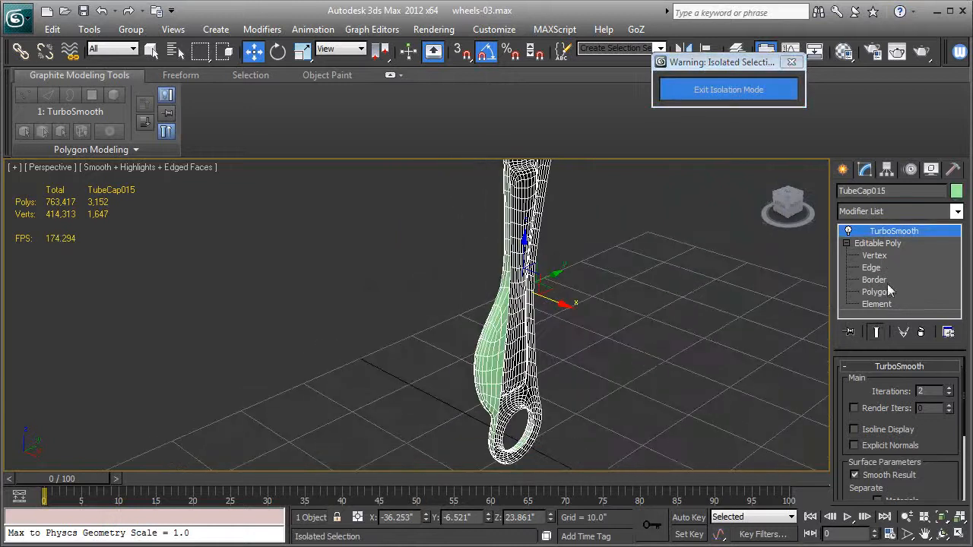
{"action": "left_click", "coordinate": [876, 292]}
{"action": "left_click", "coordinate": [494, 343]}
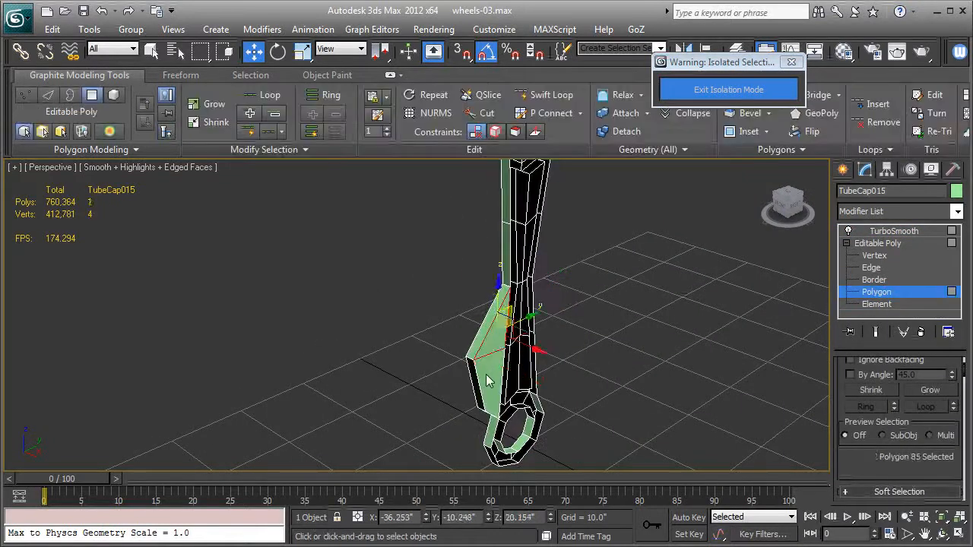
{"action": "key", "text": "Delete"}
{"action": "middle_click_drag", "start_coordinate": [498, 365], "coordinate": [752, 295], "text": "alt"}
{"action": "left_click", "coordinate": [889, 231]}
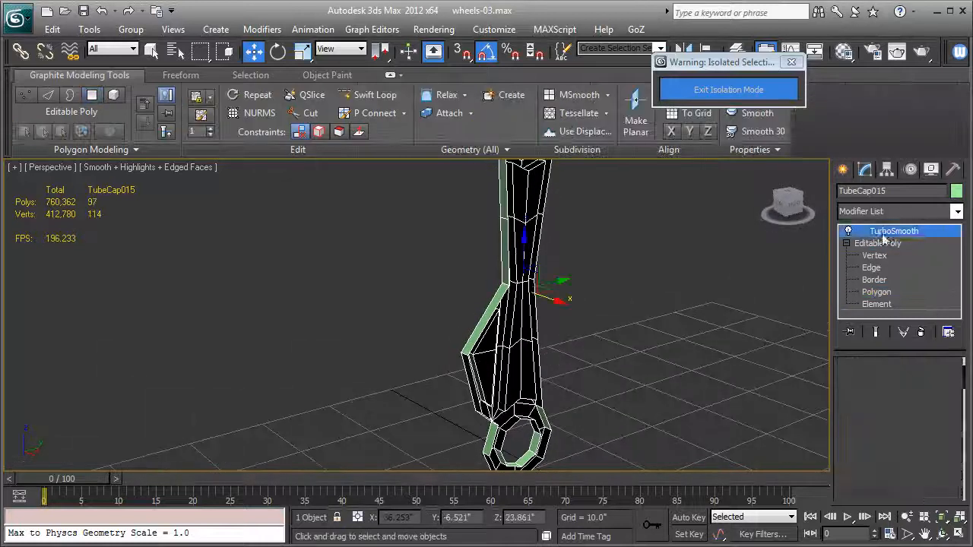
Add a Symmetry modifier to the link between Editable Poly and TurboSmooth.
{"action": "middle_click_drag", "start_coordinate": [583, 344], "coordinate": [497, 354], "text": "alt"}
{"action": "key", "text": "F4"}
{"action": "left_click", "coordinate": [912, 242]}
{"action": "left_click", "coordinate": [918, 212]}
{"action": "key", "text": "s"}
{"action": "key", "text": "s"}
{"action": "key", "text": "s"}
{"action": "key", "text": "s"}
{"action": "key", "text": "s"}
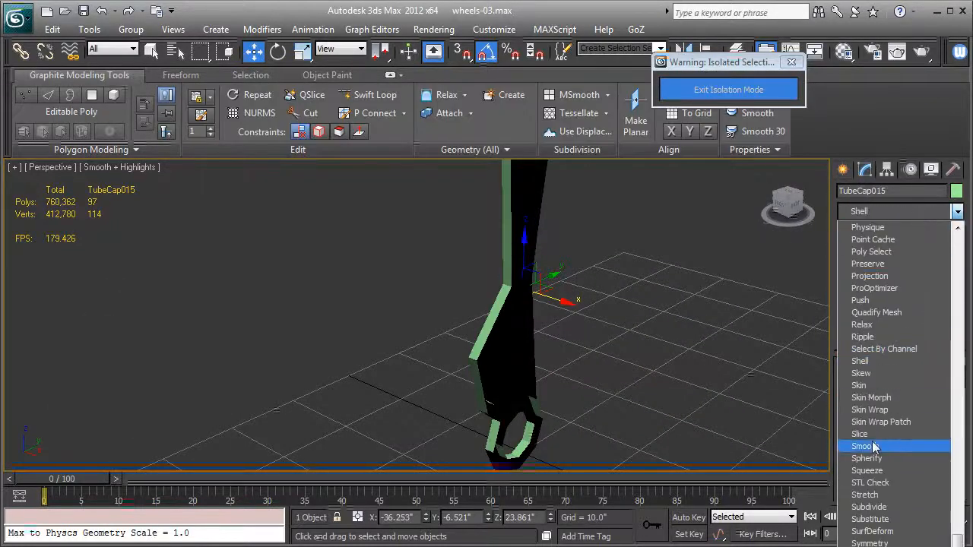
{"action": "left_click", "coordinate": [886, 543]}
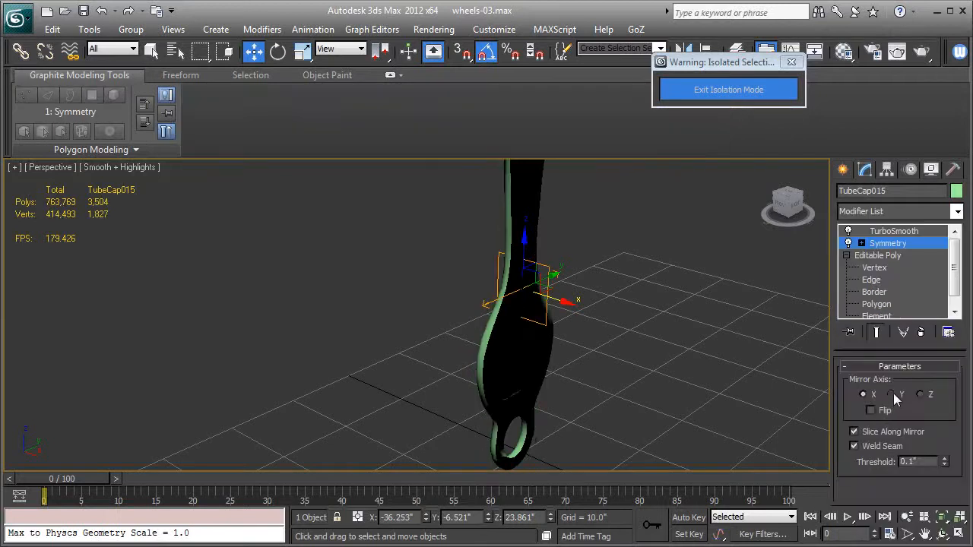
Set the Symmetry mirror axis to Z, disable Slice Along Mirror and inspect the seam along the link's side.
{"action": "left_click", "coordinate": [894, 395]}
{"action": "left_click", "coordinate": [871, 431]}
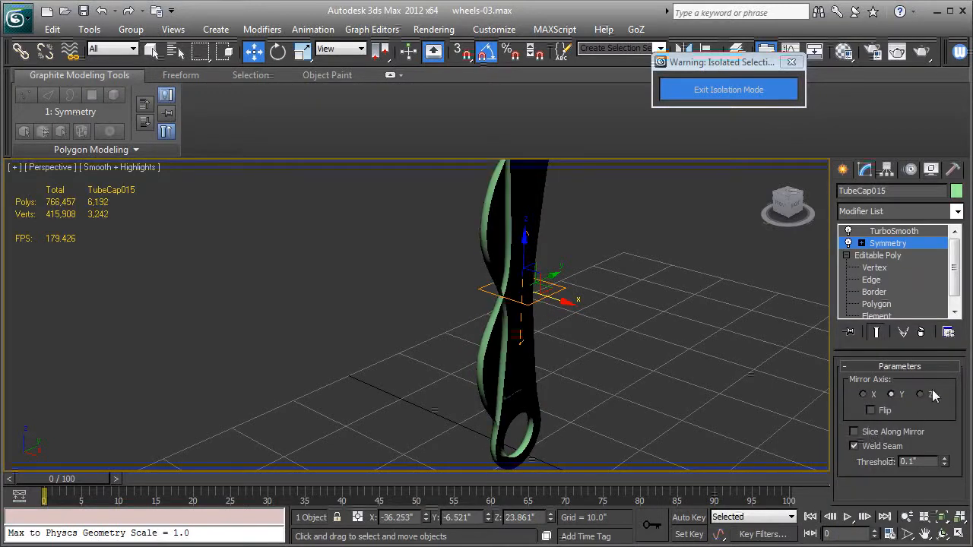
{"action": "left_click", "coordinate": [920, 394]}
{"action": "middle_click_drag", "start_coordinate": [635, 362], "coordinate": [915, 367], "text": "alt"}
{"action": "key", "text": "F4"}
{"action": "middle_click_drag", "start_coordinate": [686, 362], "coordinate": [776, 366], "text": "alt"}
{"action": "key", "text": "F4"}
{"action": "key", "text": "F4"}
{"action": "key", "text": "F4"}
{"action": "key", "text": "F4"}
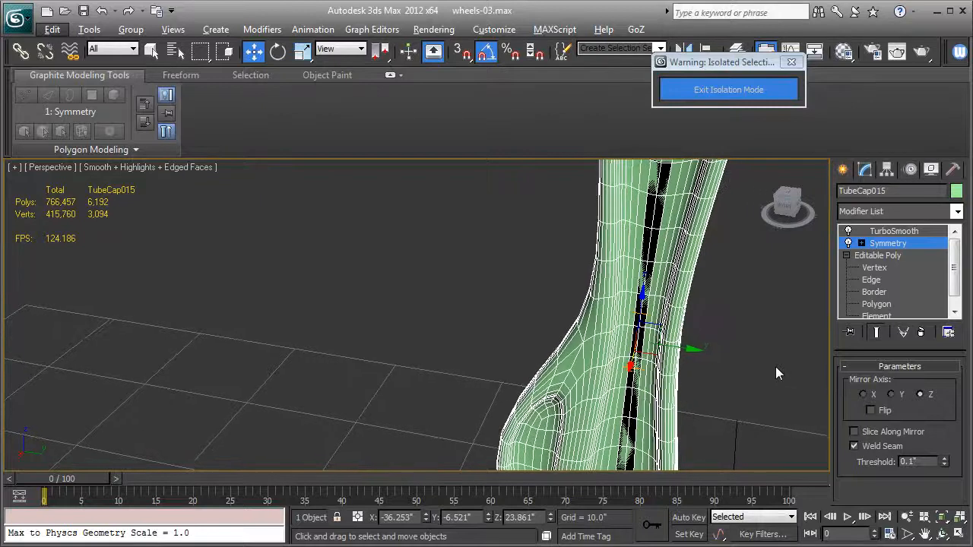
Shift the Symmetry mirror plane to about X -36.2 inches to close the seam between the link's two halves.
{"action": "middle_click_drag", "start_coordinate": [680, 371], "coordinate": [575, 355], "text": "alt"}
{"action": "left_click", "coordinate": [862, 243]}
{"action": "left_click", "coordinate": [881, 256]}
{"action": "left_click", "coordinate": [884, 256]}
{"action": "left_click_drag", "start_coordinate": [581, 349], "coordinate": [580, 348]}
{"action": "middle_click_drag", "start_coordinate": [580, 348], "coordinate": [963, 340], "text": "alt"}
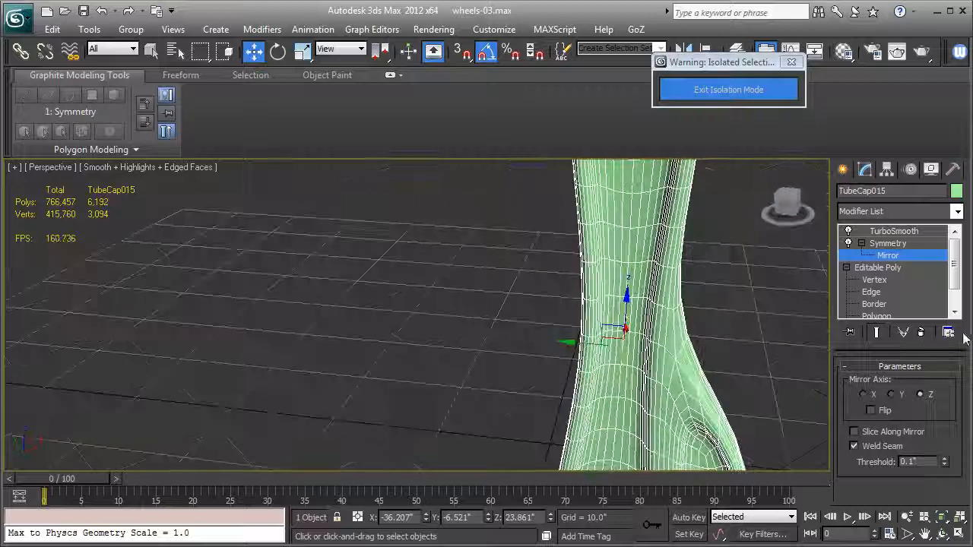
{"action": "key", "text": "F4"}
{"action": "middle_click_drag", "start_coordinate": [765, 343], "coordinate": [597, 272], "text": "alt"}
{"action": "middle_click_drag", "start_coordinate": [583, 332], "coordinate": [641, 278], "text": "alt"}
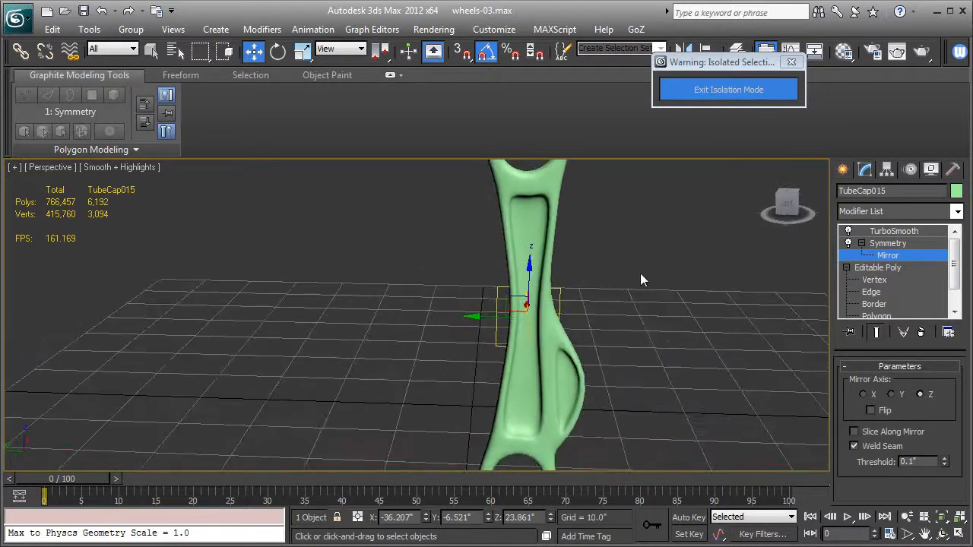
{"action": "left_click", "coordinate": [888, 244]}
{"action": "left_click", "coordinate": [862, 243]}
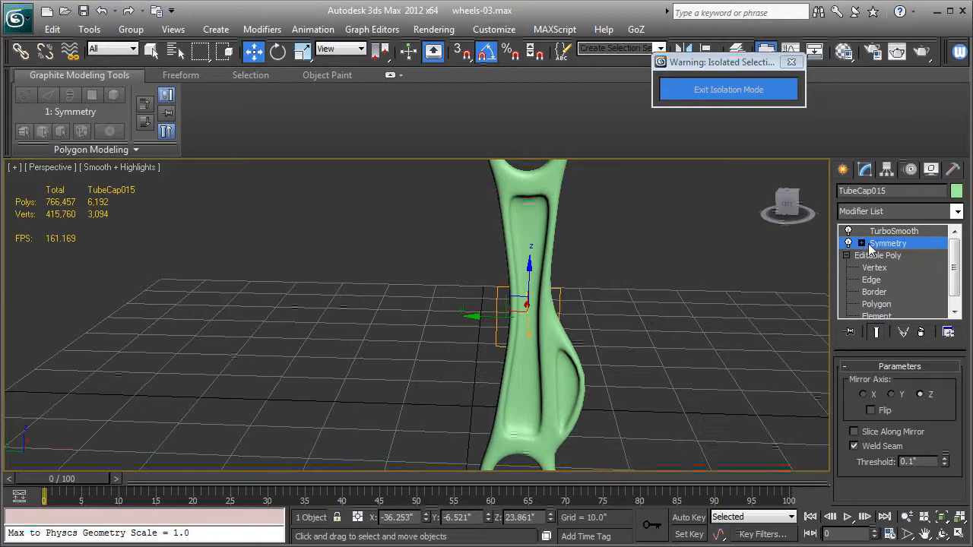
Hide the TurboSmooth and Symmetry effects and select the radial edges on the front faces of both end rings.
{"action": "left_click", "coordinate": [848, 231]}
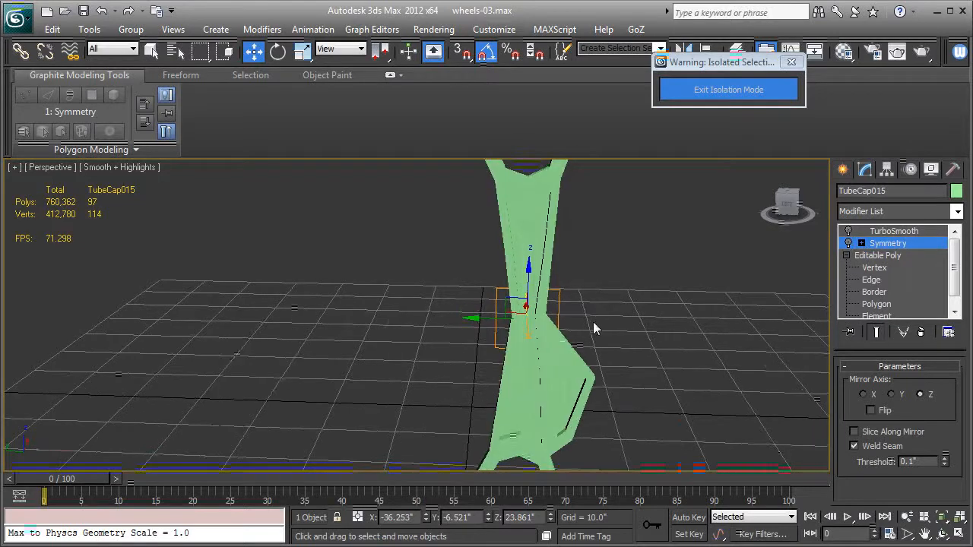
{"action": "scroll", "coordinate": [594, 319], "scroll_direction": "down", "scroll_amount": 5}
{"action": "key", "text": "F4"}
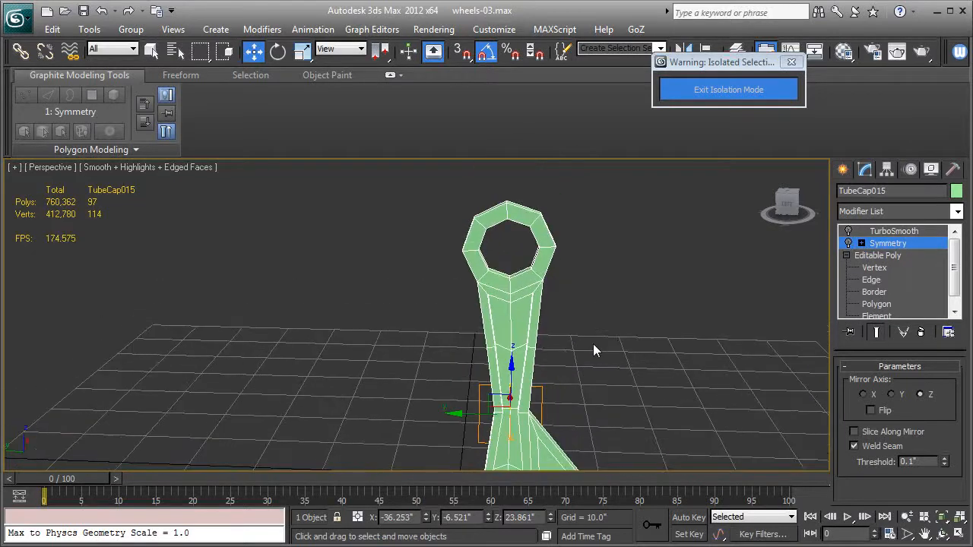
{"action": "left_click", "coordinate": [872, 279]}
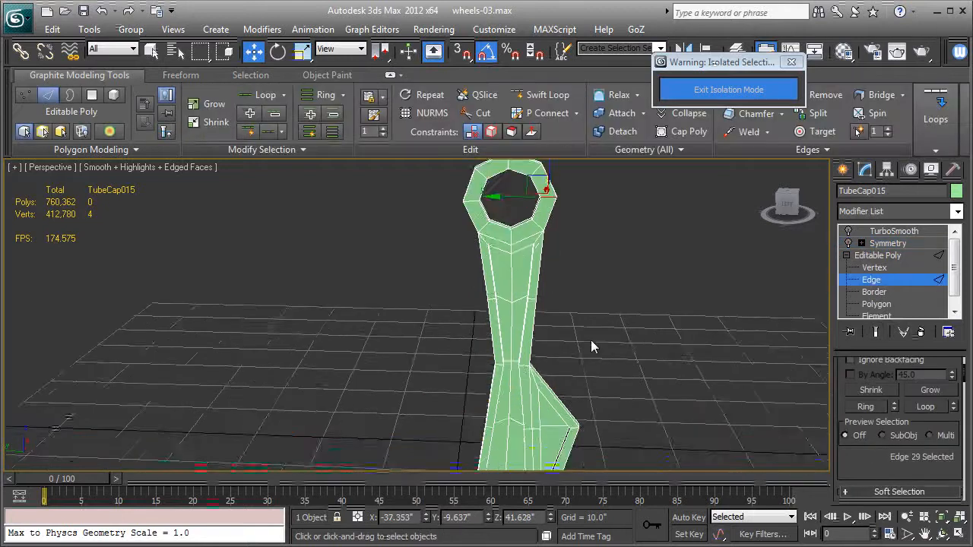
{"action": "middle_click_drag", "start_coordinate": [593, 347], "coordinate": [520, 363], "text": "alt"}
{"action": "left_click", "coordinate": [548, 386]}
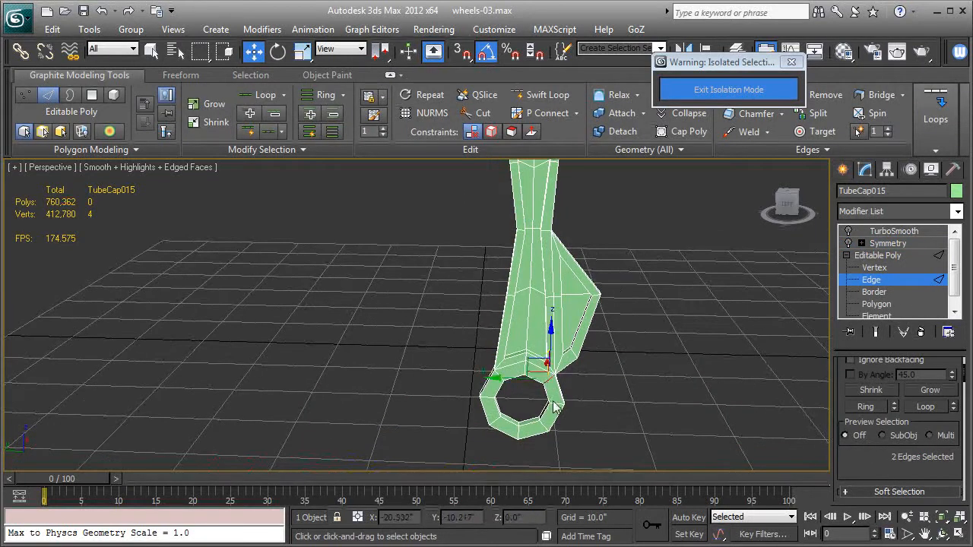
{"action": "left_click", "coordinate": [552, 399], "text": "shift"}
{"action": "middle_click_drag", "start_coordinate": [614, 331], "coordinate": [645, 392]}
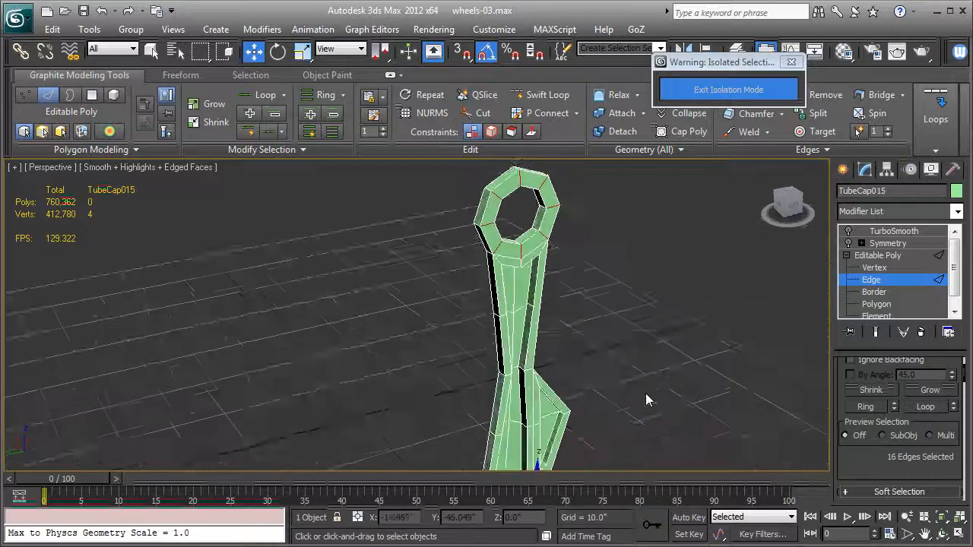
{"action": "scroll", "coordinate": [646, 393], "scroll_direction": "down", "scroll_amount": 3}
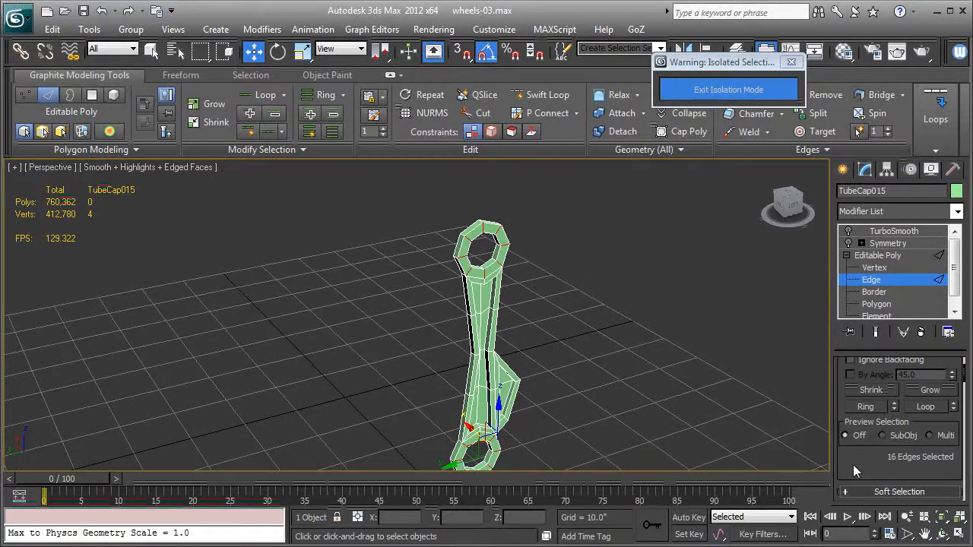
{"action": "scroll", "coordinate": [839, 445], "scroll_direction": "down", "scroll_amount": 3}
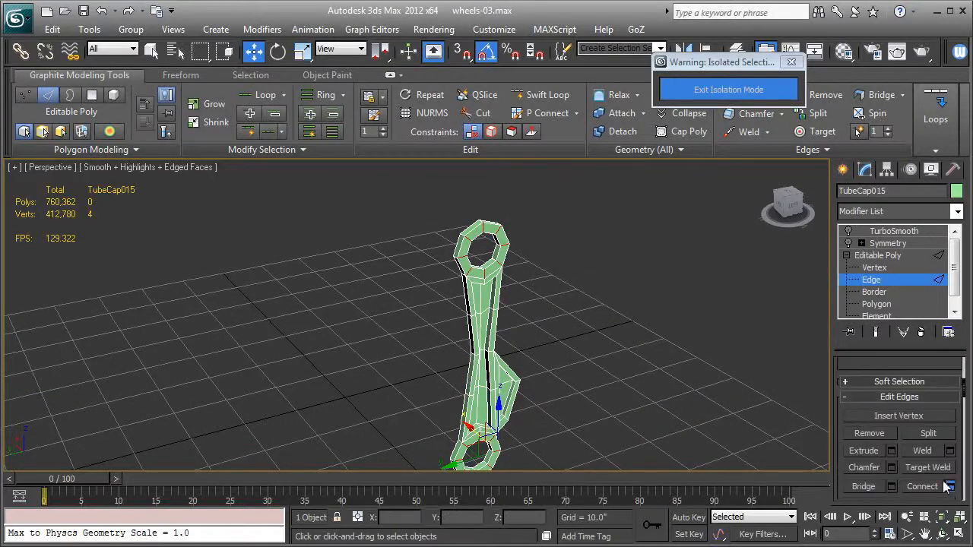
Connect the selected ring edges with 2 segments and a pinch of 44.
{"action": "left_click", "coordinate": [949, 486]}
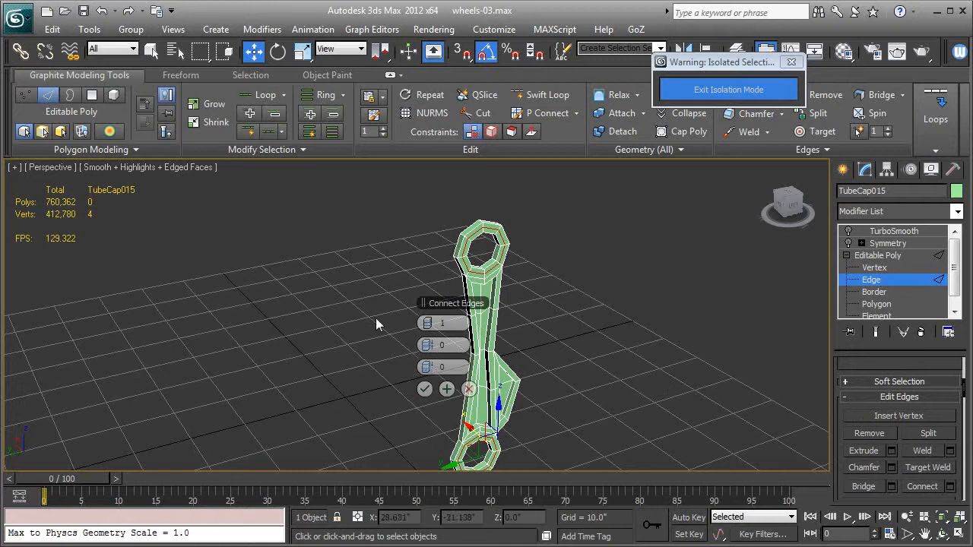
{"action": "left_click", "coordinate": [431, 324]}
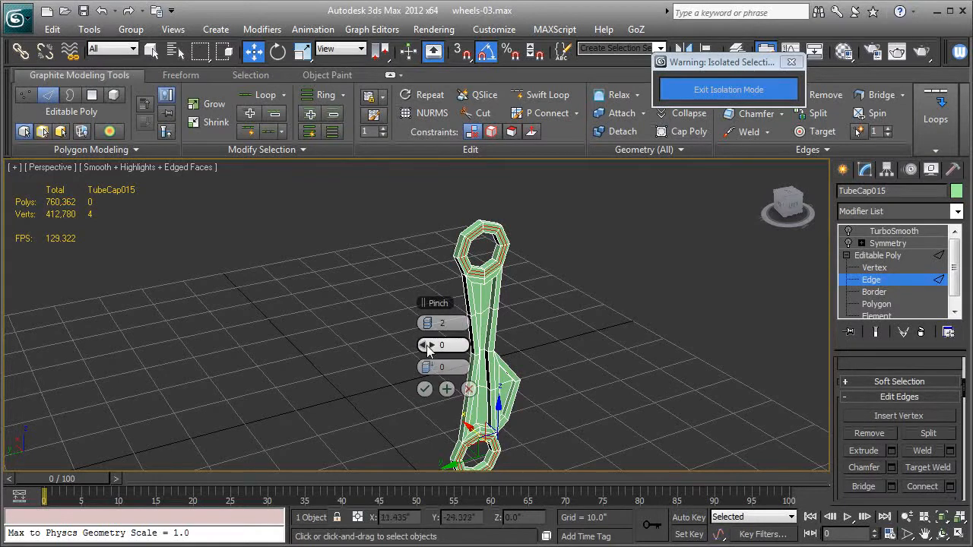
{"action": "left_click_drag", "start_coordinate": [430, 345], "coordinate": [563, 350]}
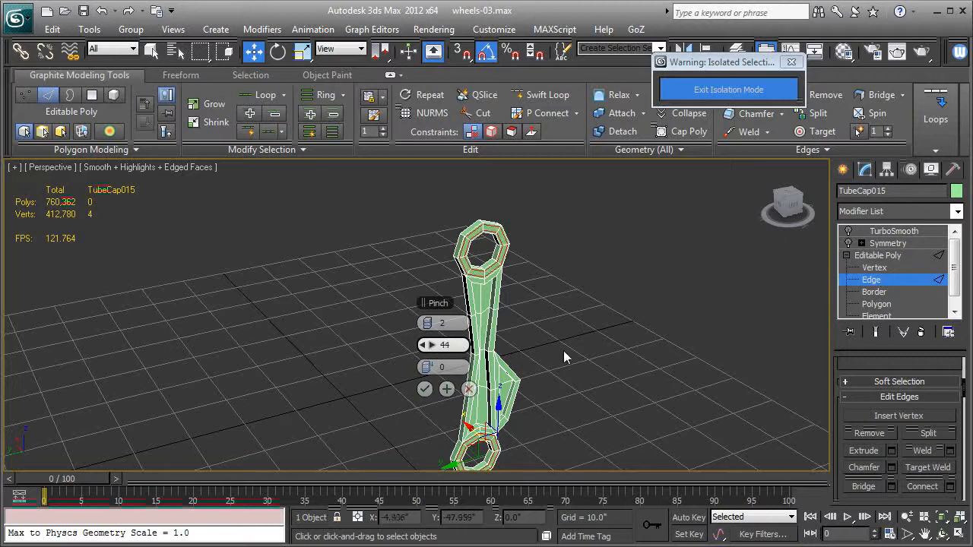
{"action": "left_click", "coordinate": [424, 389]}
{"action": "middle_click_drag", "start_coordinate": [597, 326], "coordinate": [595, 245]}
{"action": "key", "text": "F4"}
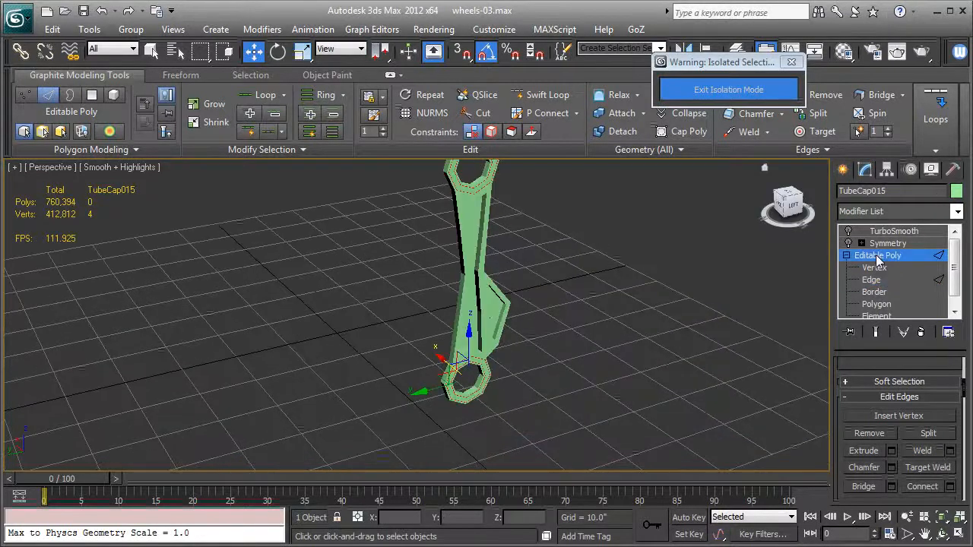
Re-enable Symmetry and TurboSmooth and inspect the smoothed end rings and shaft of the link.
{"action": "left_click", "coordinate": [884, 243]}
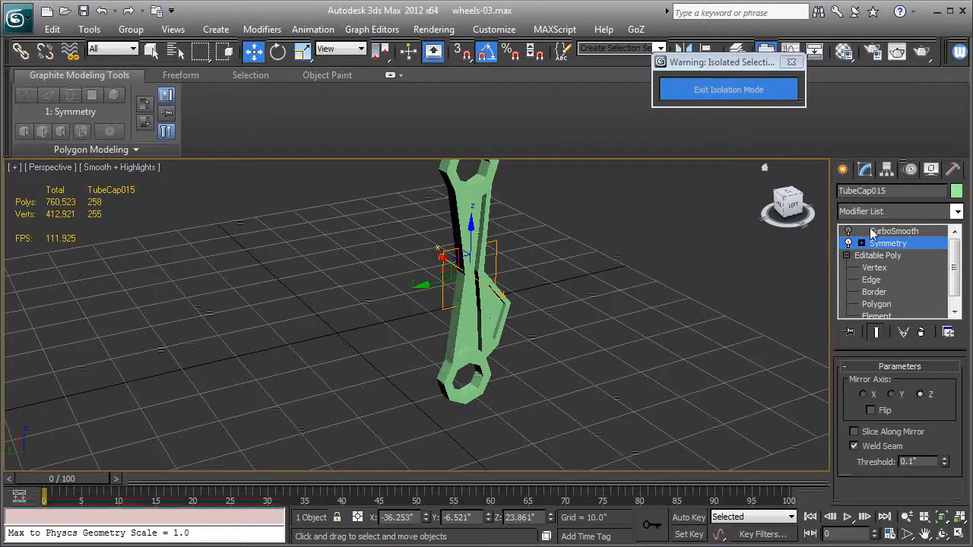
{"action": "left_click", "coordinate": [889, 231]}
{"action": "middle_click_drag", "start_coordinate": [722, 293], "coordinate": [598, 275], "text": "alt"}
{"action": "scroll", "coordinate": [608, 320], "scroll_direction": "up", "scroll_amount": 3}
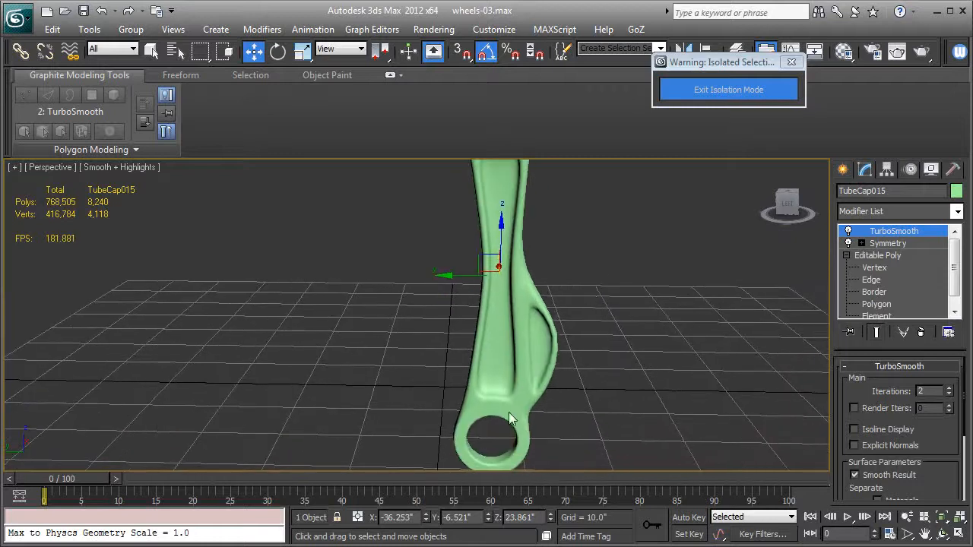
{"action": "middle_click_drag", "start_coordinate": [523, 389], "coordinate": [571, 332], "text": "alt"}
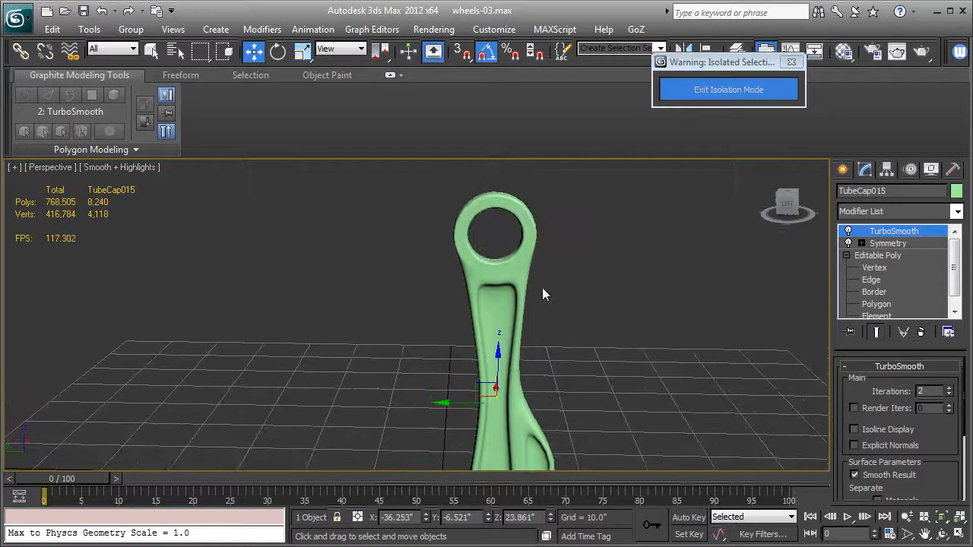
{"action": "middle_click_drag", "start_coordinate": [502, 251], "coordinate": [555, 254], "text": "alt"}
{"action": "key", "text": "F4"}
{"action": "key", "text": "F4"}
{"action": "scroll", "coordinate": [535, 307], "scroll_direction": "down", "scroll_amount": 3}
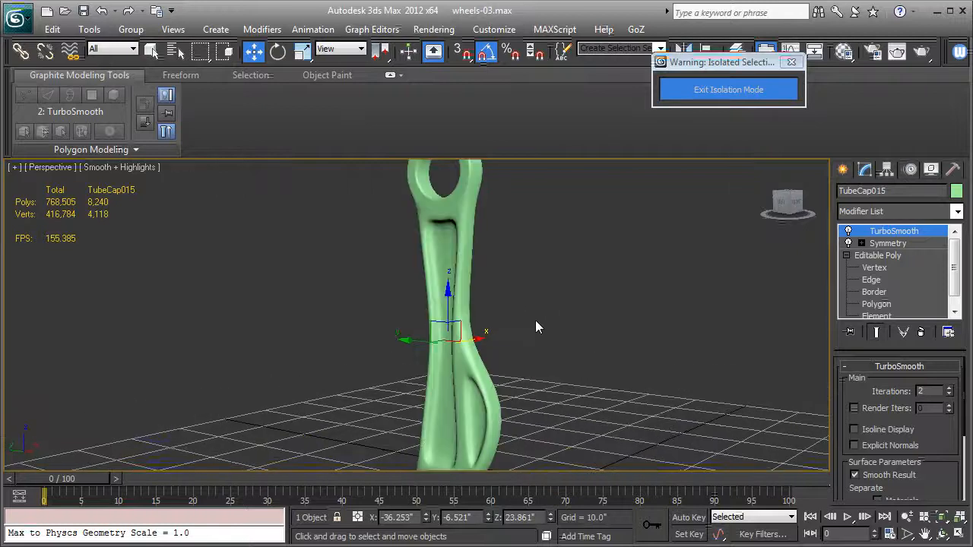
Rename the link brake_arm-01 and leave isolation mode.
{"action": "left_click", "coordinate": [892, 189]}
{"action": "type", "text": "brake_arm-"}
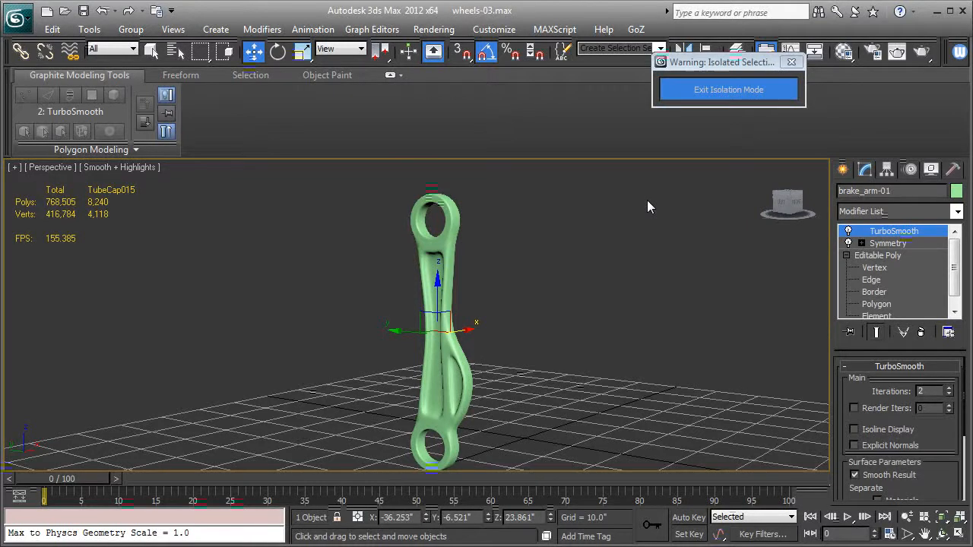
{"action": "left_click", "coordinate": [728, 91]}
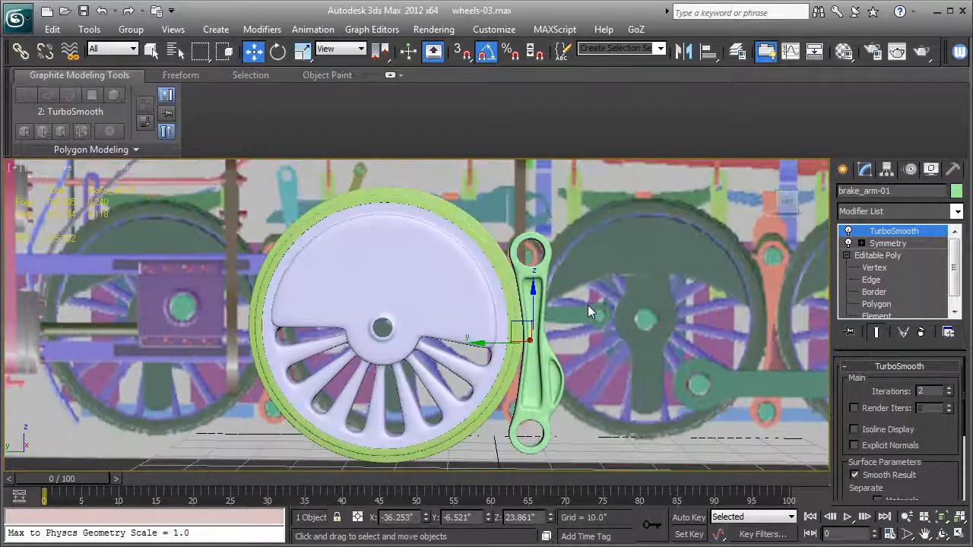
Compare the brake arm with the driving wheel and the blueprint behind it.
{"action": "scroll", "coordinate": [587, 304], "scroll_direction": "up", "scroll_amount": 3}
{"action": "scroll", "coordinate": [588, 305], "scroll_direction": "down", "scroll_amount": 3}
{"action": "middle_click_drag", "start_coordinate": [588, 305], "coordinate": [577, 266]}
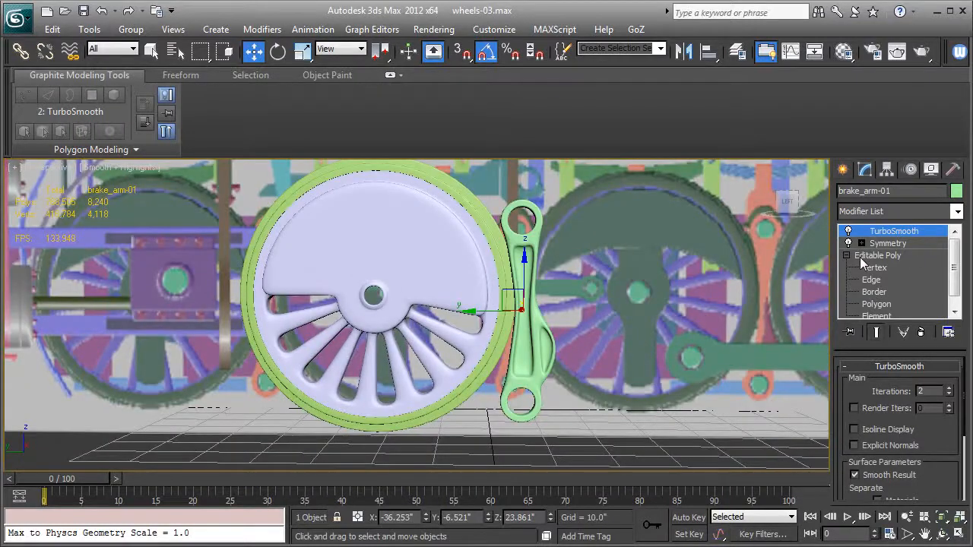
{"action": "middle_click_drag", "start_coordinate": [536, 269], "coordinate": [563, 305]}
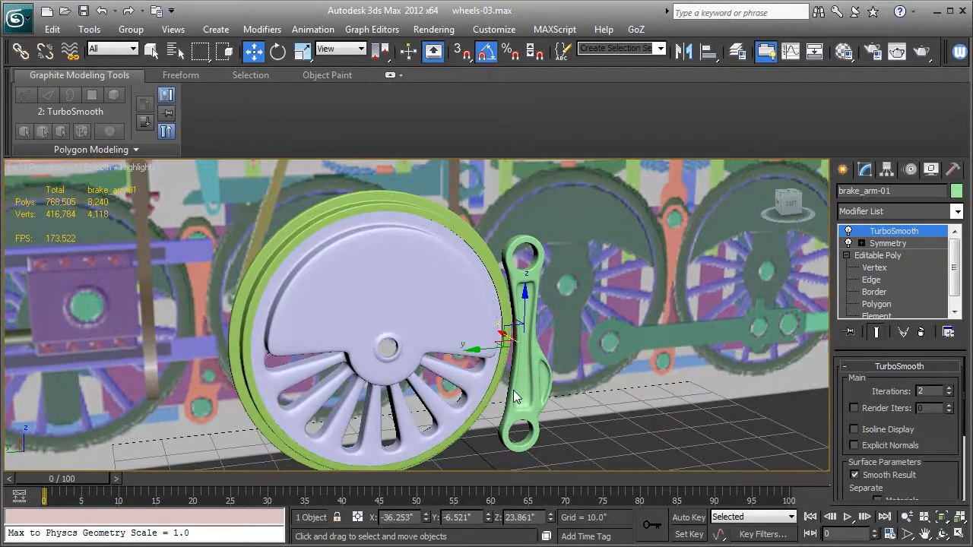
{"action": "middle_click_drag", "start_coordinate": [513, 383], "coordinate": [509, 344]}
{"action": "scroll", "coordinate": [492, 304], "scroll_direction": "up", "scroll_amount": 2}
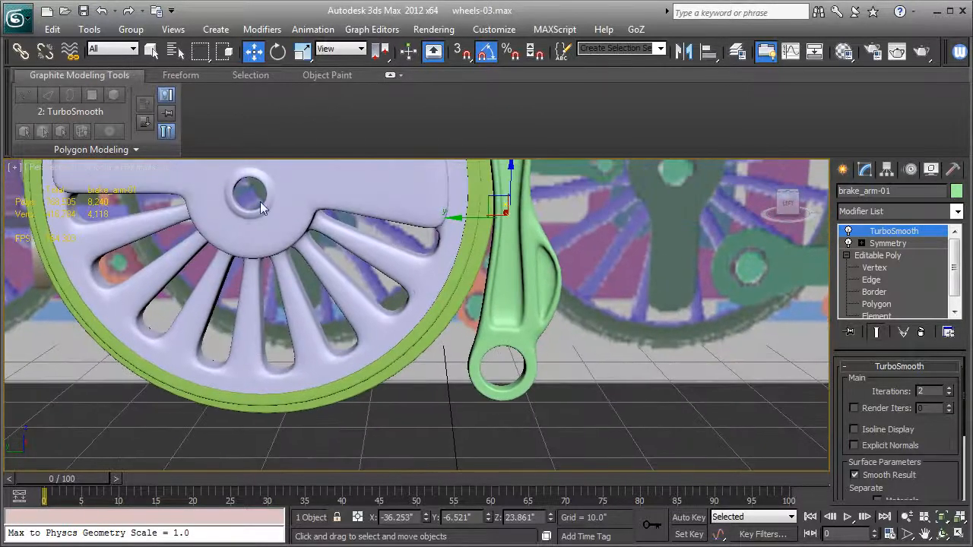